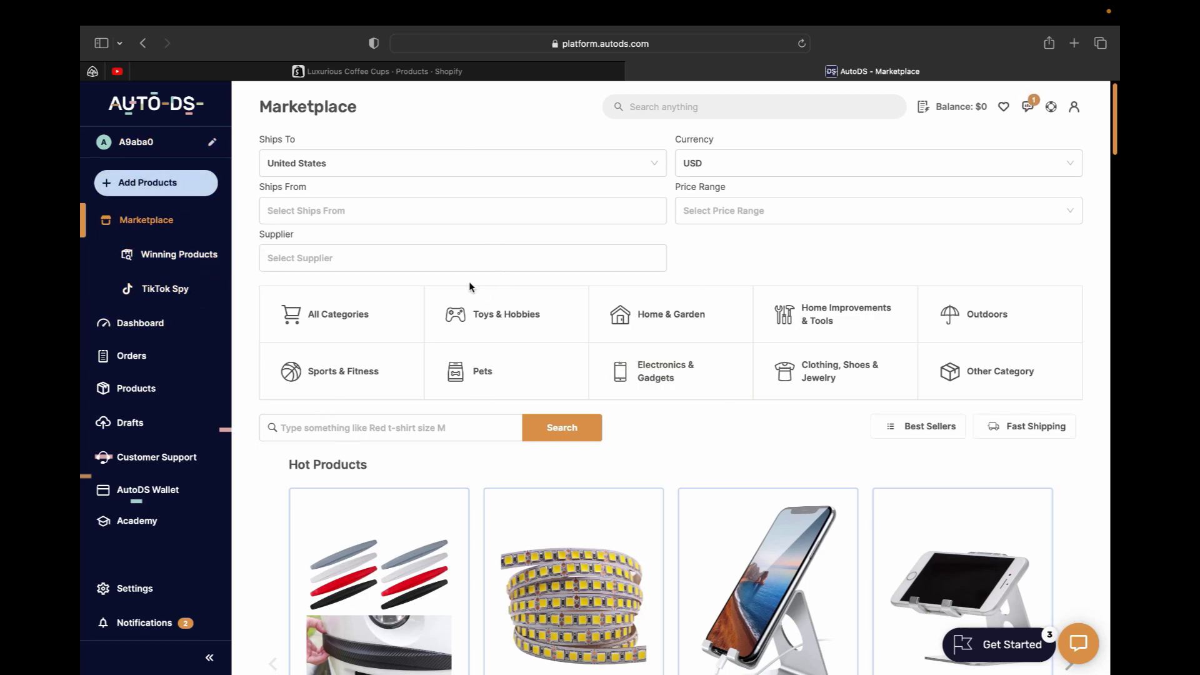
Step: Look through the marketplace's product sections, from Hot Products and New Arrivals to Home & Garden
scroll(470, 286, down, 3)
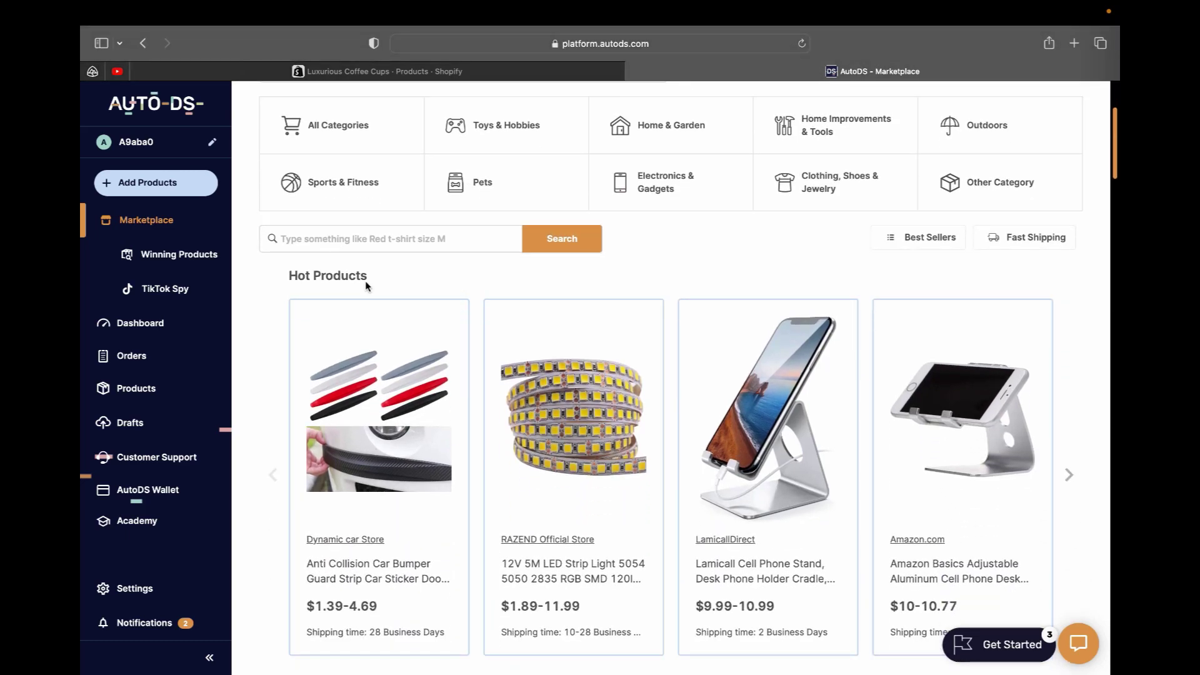
scroll(327, 293, down, 4)
scroll(328, 295, down, 10)
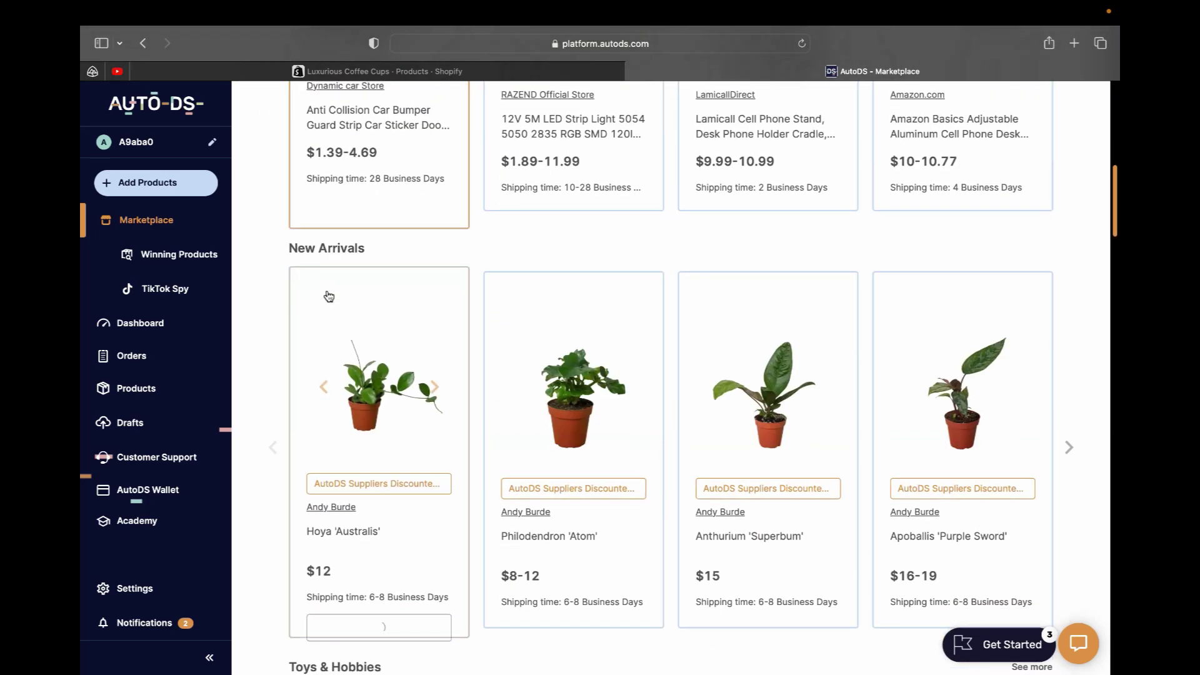
scroll(327, 295, down, 7)
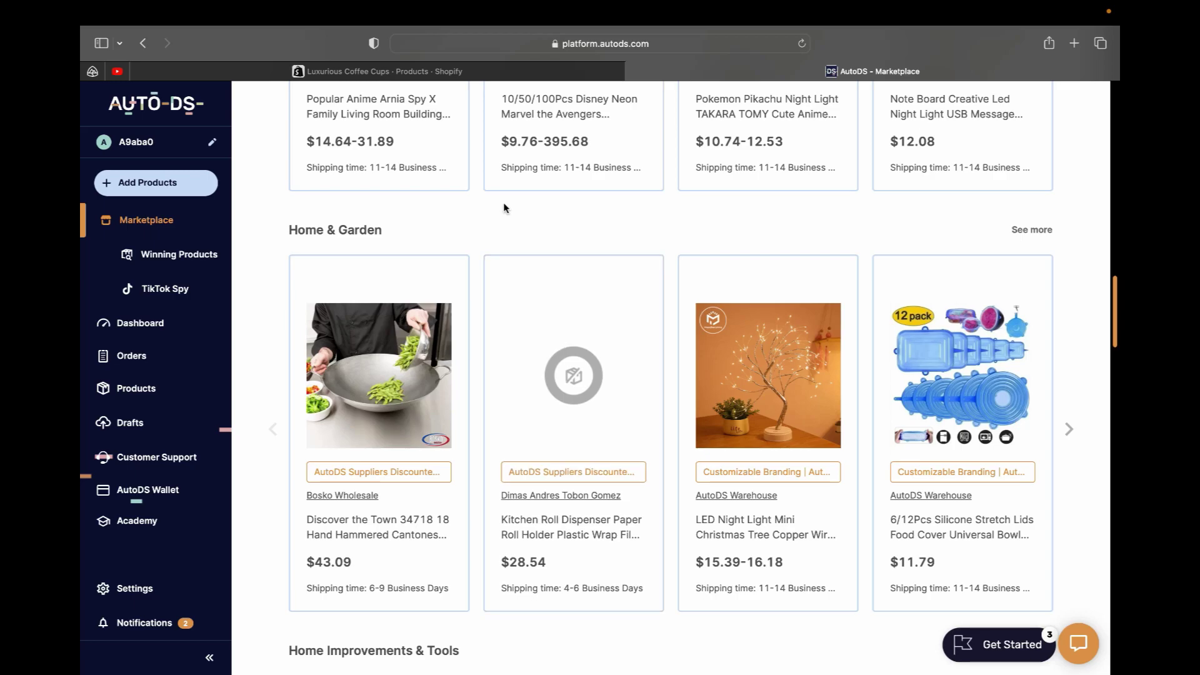
scroll(506, 208, up, 10)
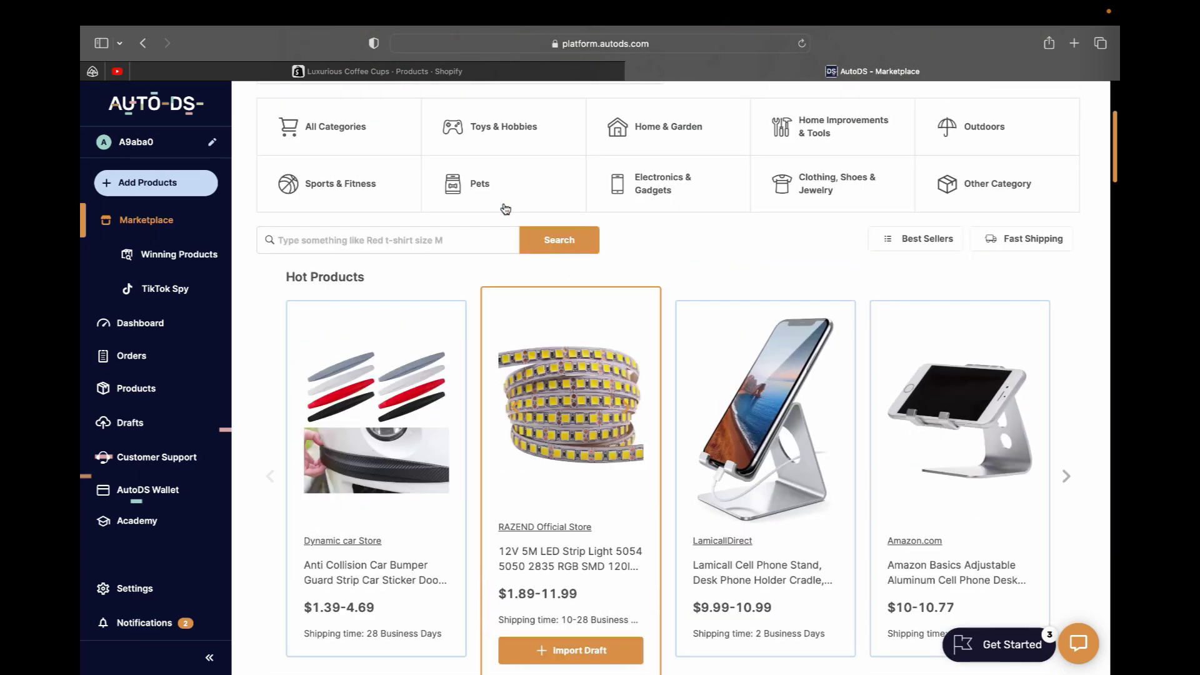
scroll(506, 208, up, 3)
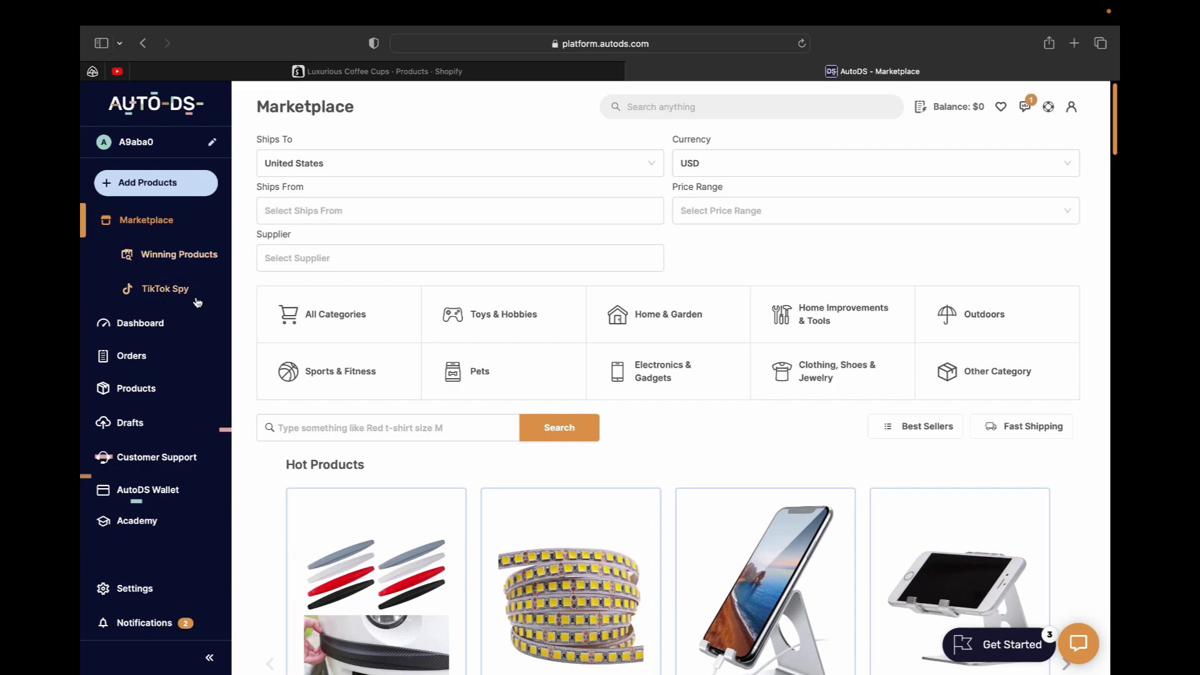
Step: Open the LED Warning Light Fake Solar Power Alarm Lamp from the Winning Products and review its product analysis
click(185, 256)
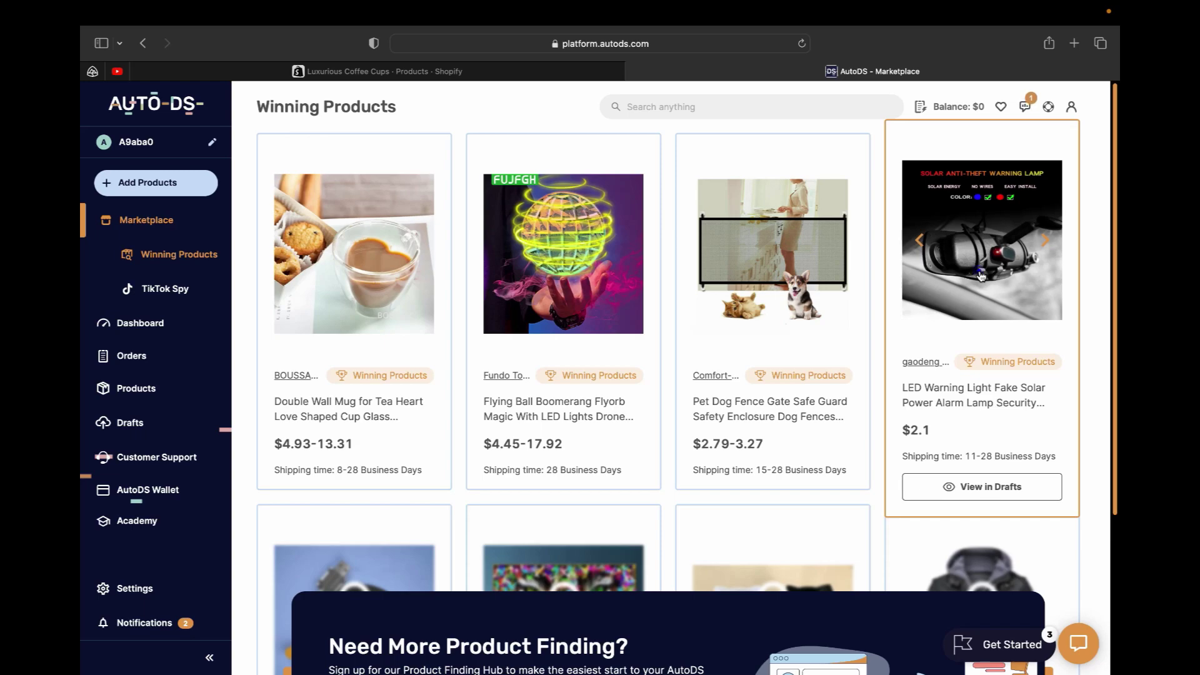
click(980, 275)
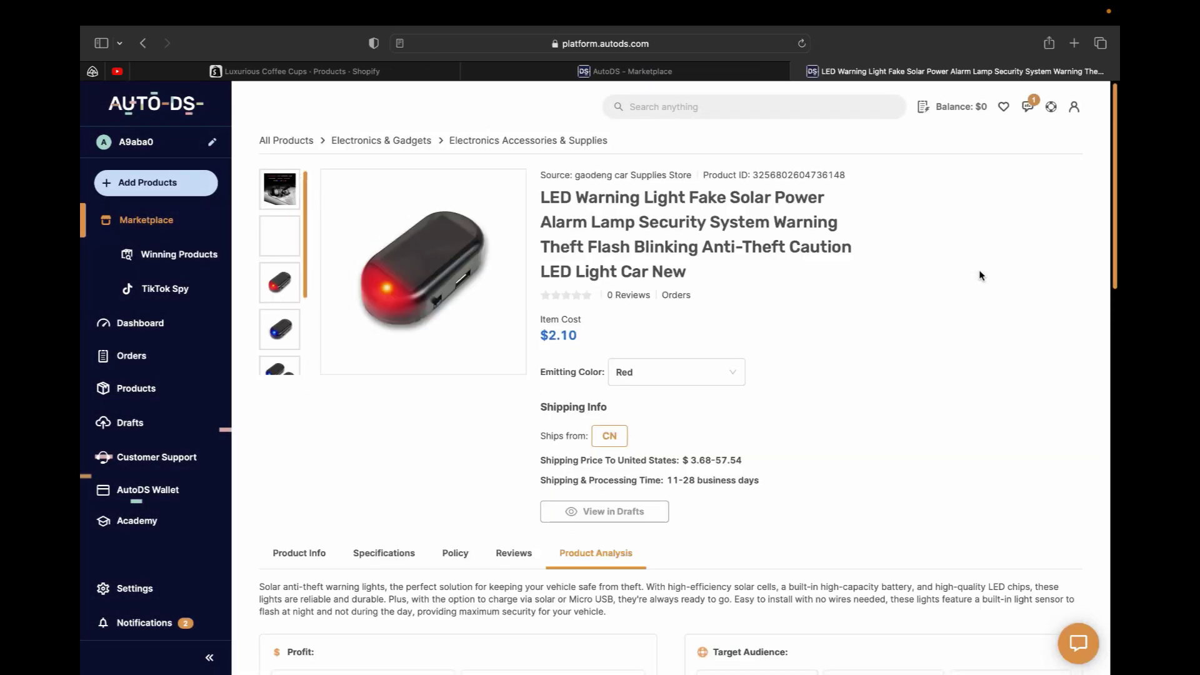
scroll(980, 276, down, 2)
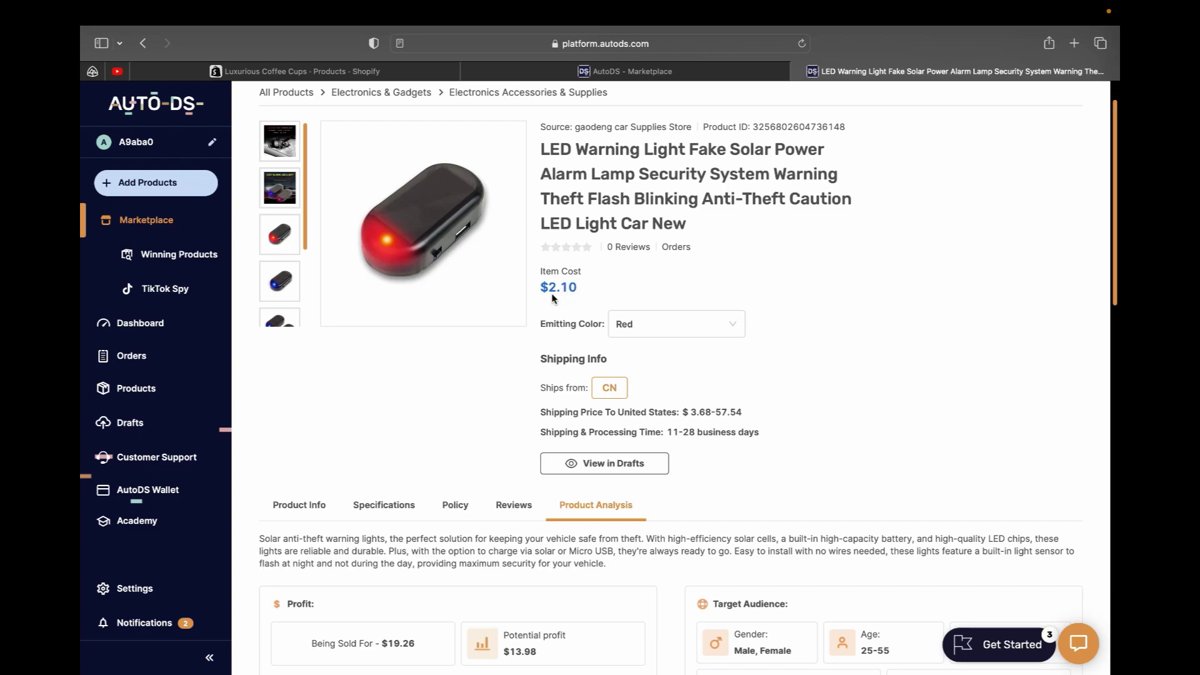
scroll(571, 303, down, 5)
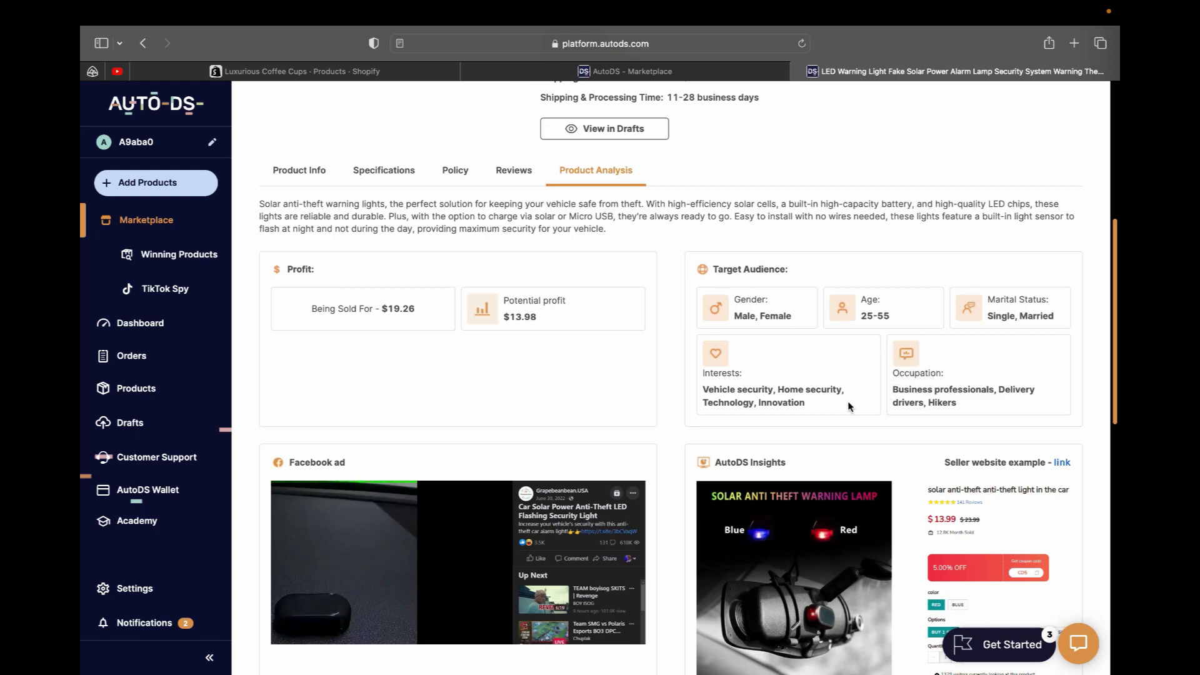
scroll(733, 398, down, 3)
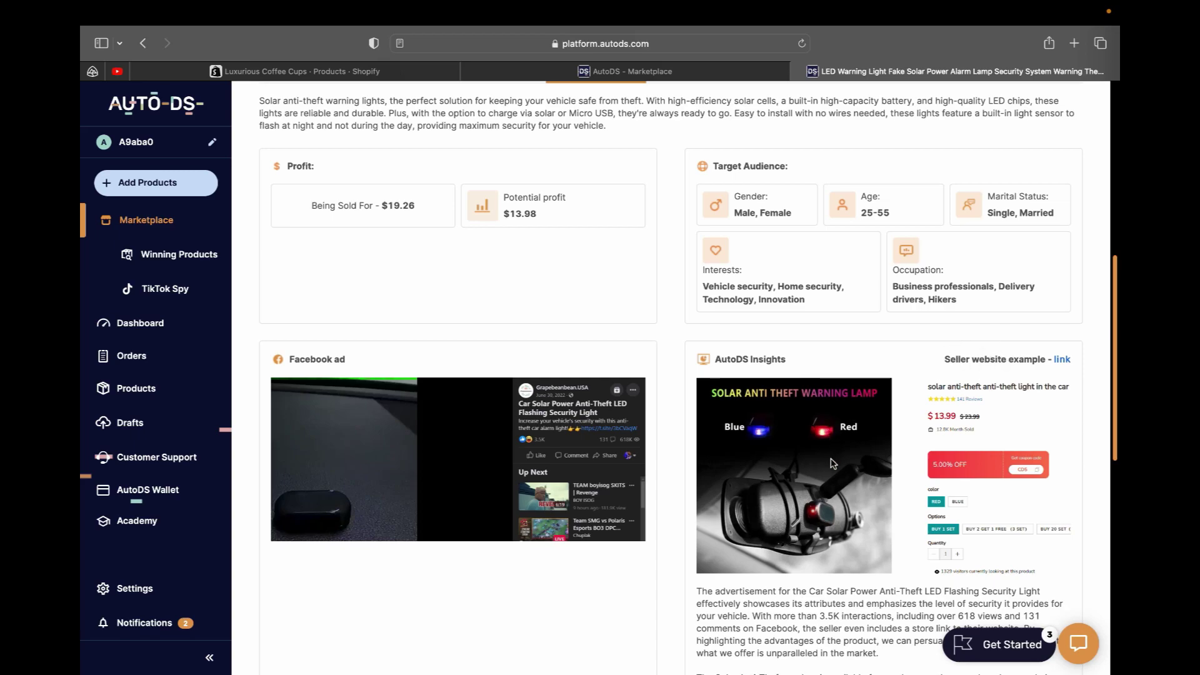
scroll(831, 463, down, 2)
scroll(809, 500, down, 1)
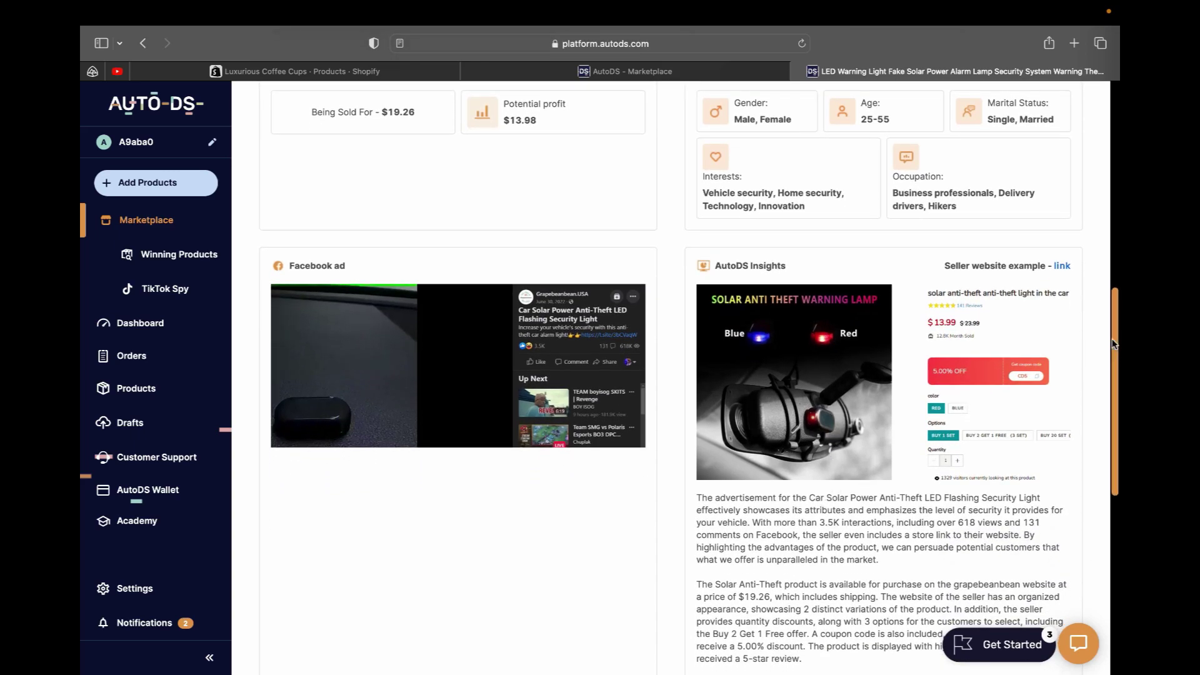
Step: Open the seller website example for the LED warning light and examine its pricing, offers, description, guarantees and bundled products
click(1061, 267)
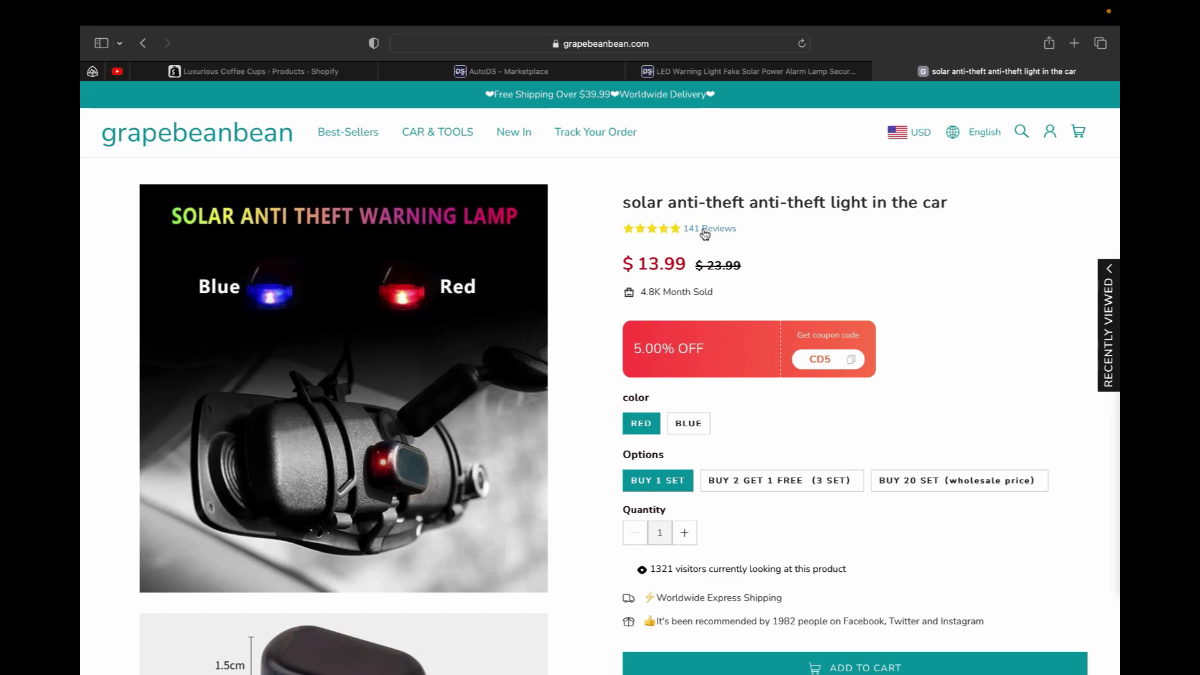
scroll(327, 402, down, 7)
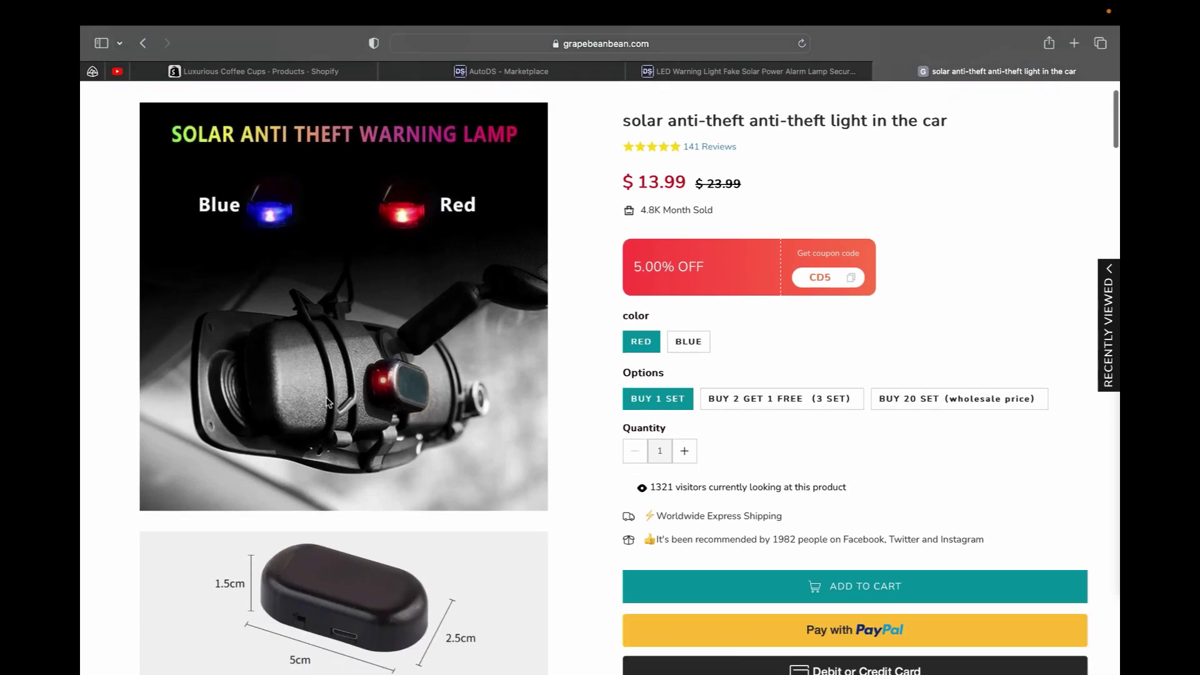
scroll(326, 401, down, 9)
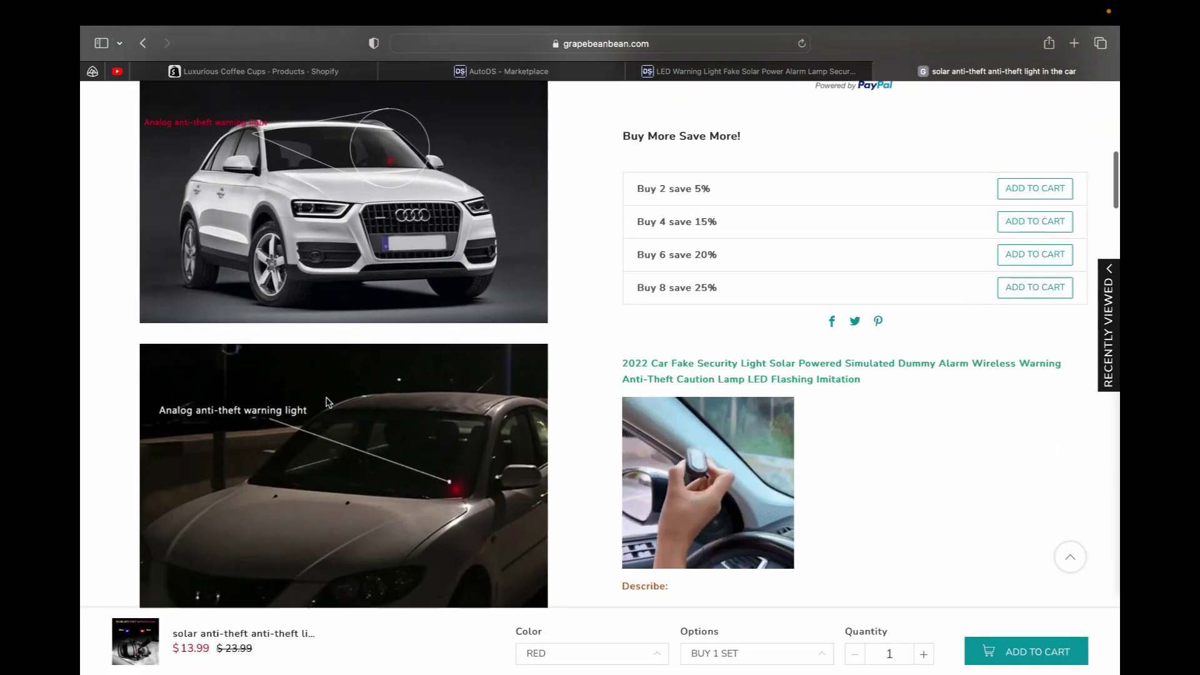
scroll(326, 401, up, 9)
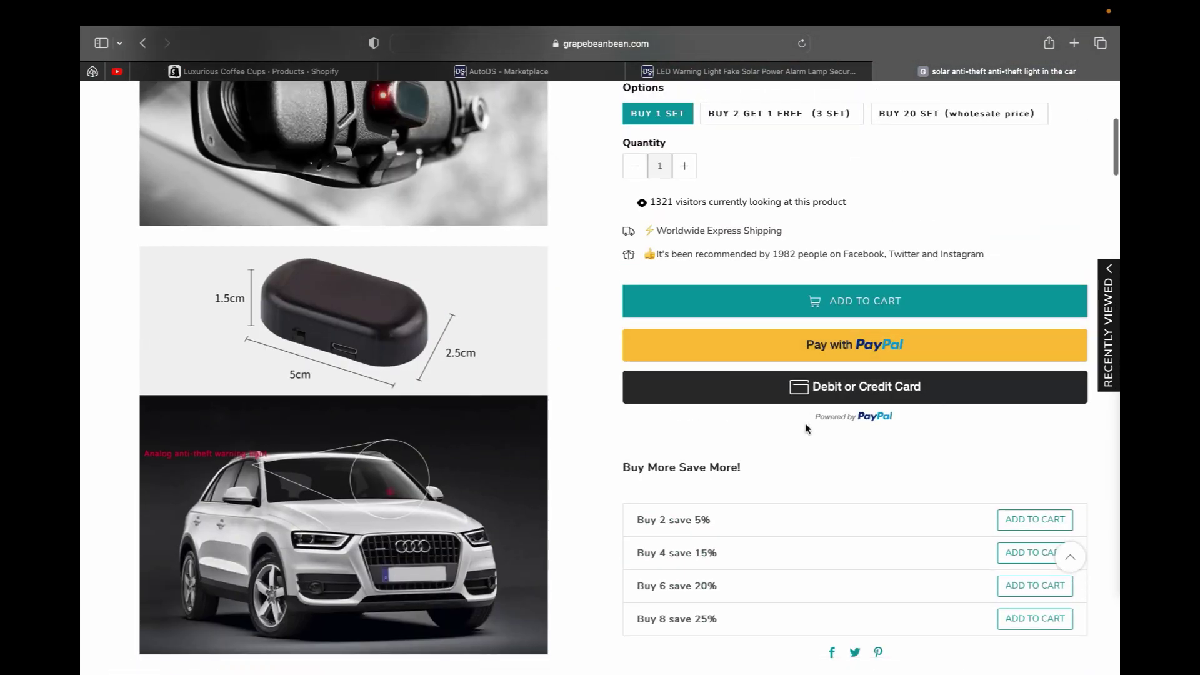
scroll(805, 428, up, 6)
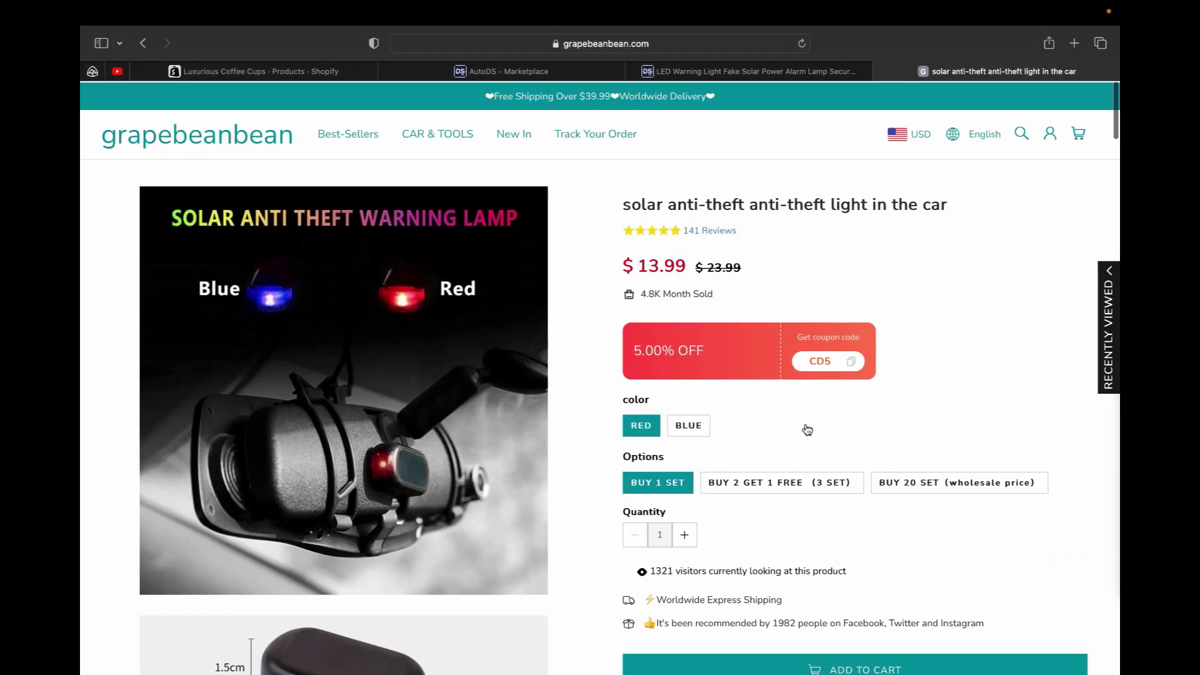
scroll(805, 429, down, 20)
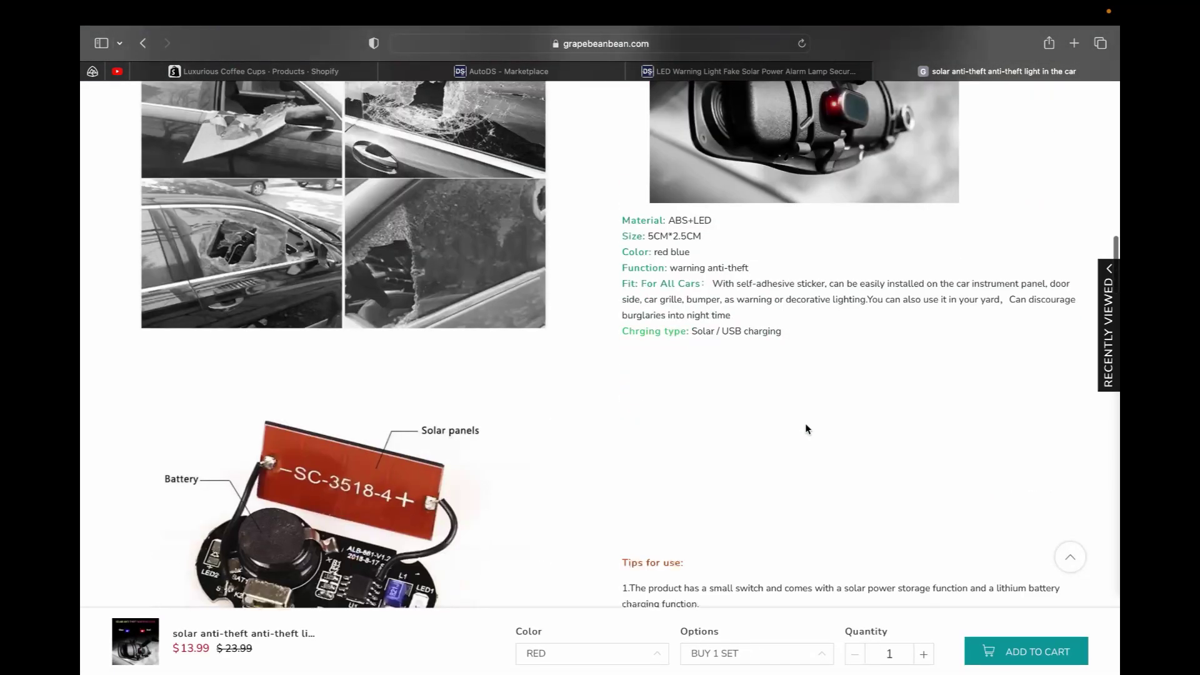
scroll(806, 429, down, 13)
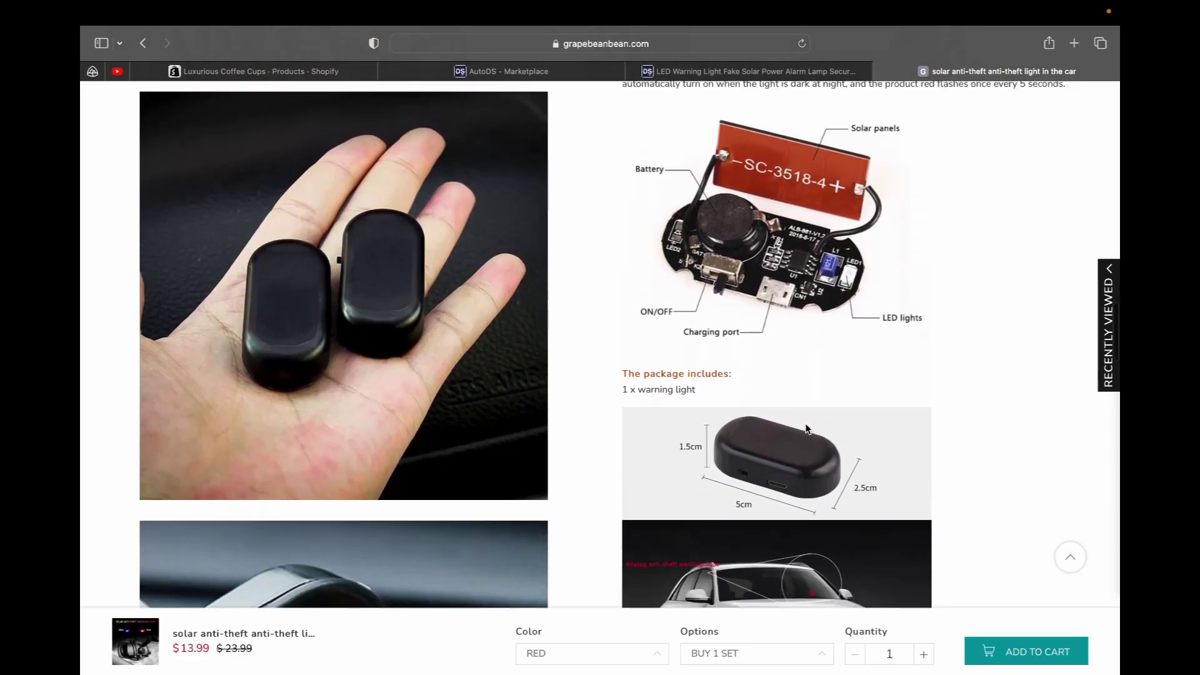
scroll(806, 429, down, 7)
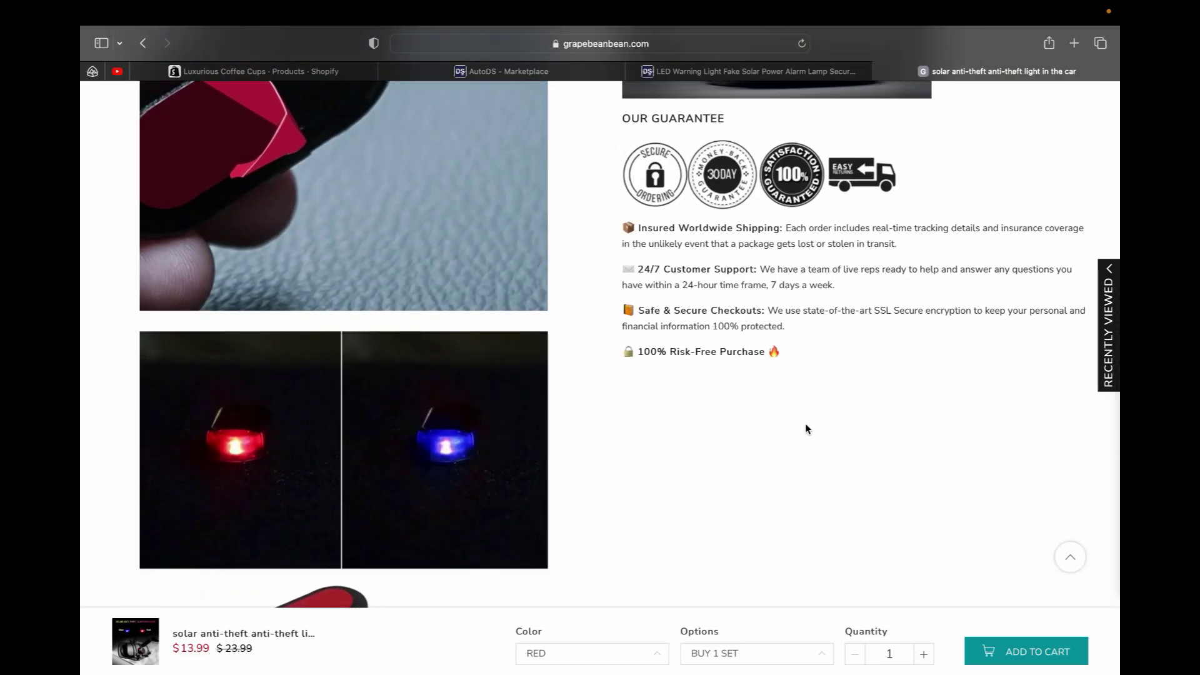
scroll(806, 428, down, 5)
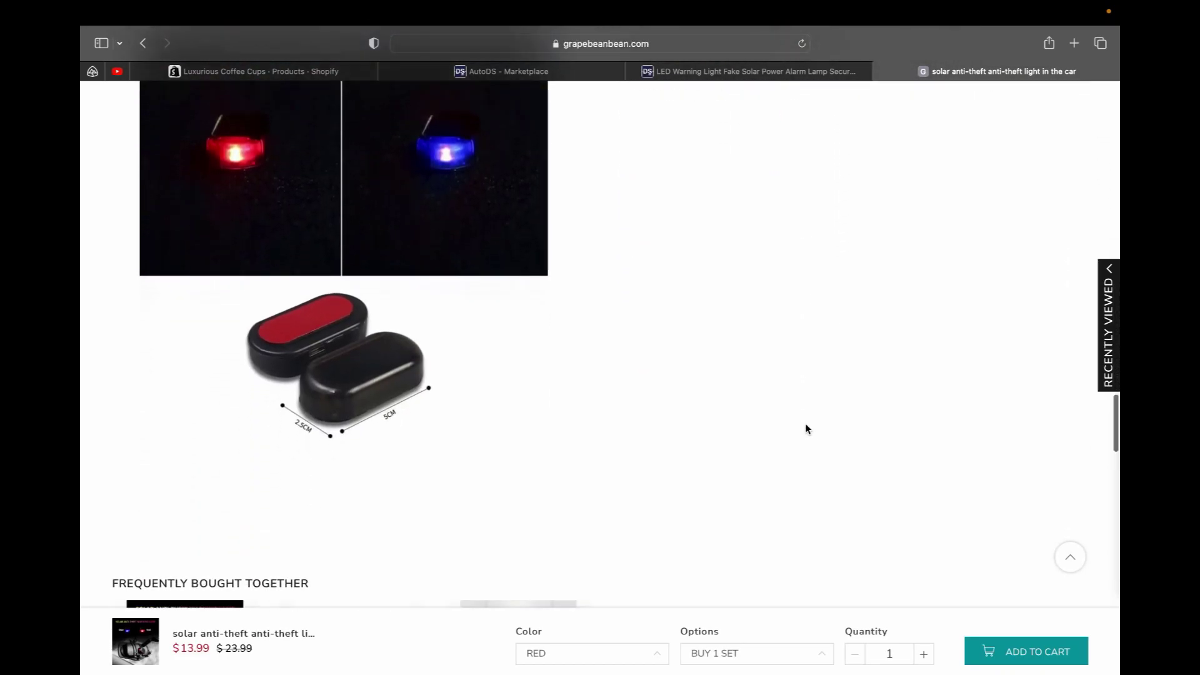
scroll(805, 429, down, 6)
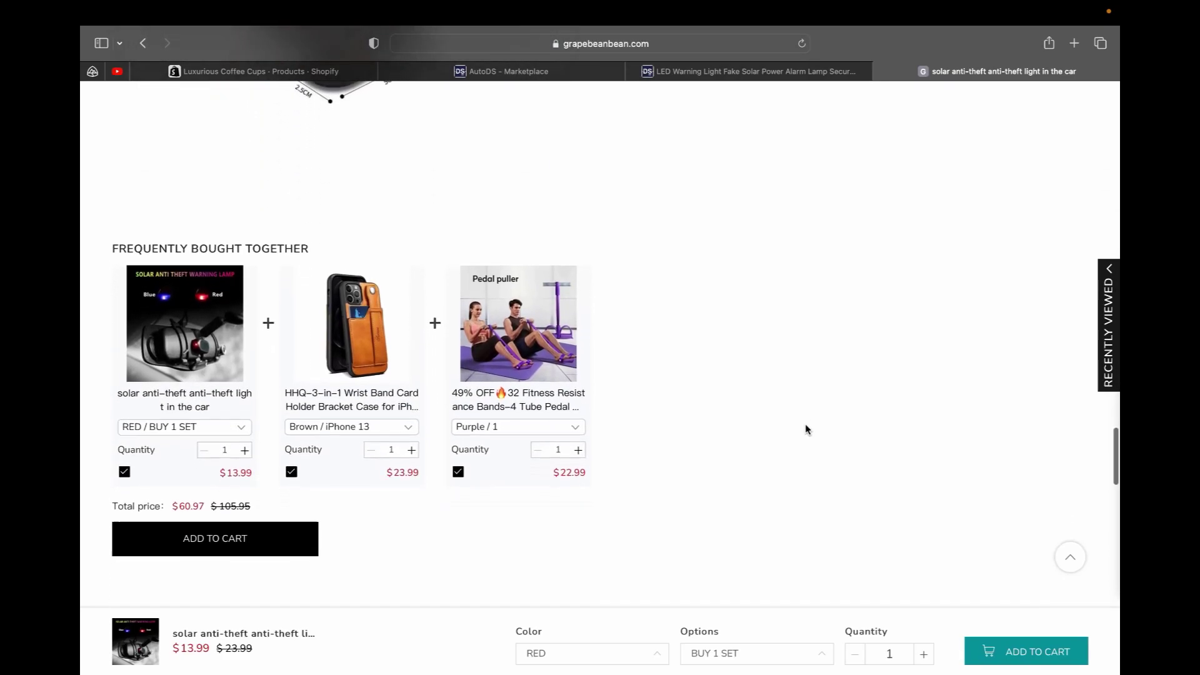
scroll(805, 428, up, 20)
scroll(805, 429, up, 15)
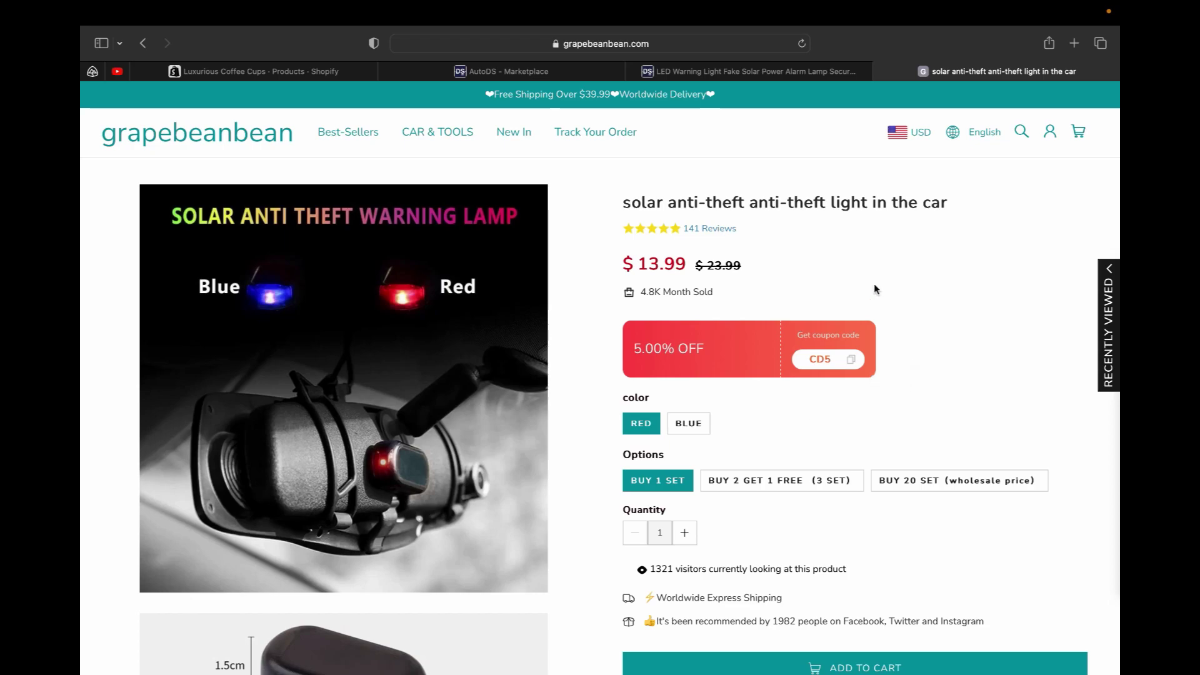
Step: Add the Anti Collision Car Bumper Guard Strip from the marketplace's Hot Products to the drafts and open the drafts list
key(super+w)
key(super+w)
scroll(766, 428, down, 7)
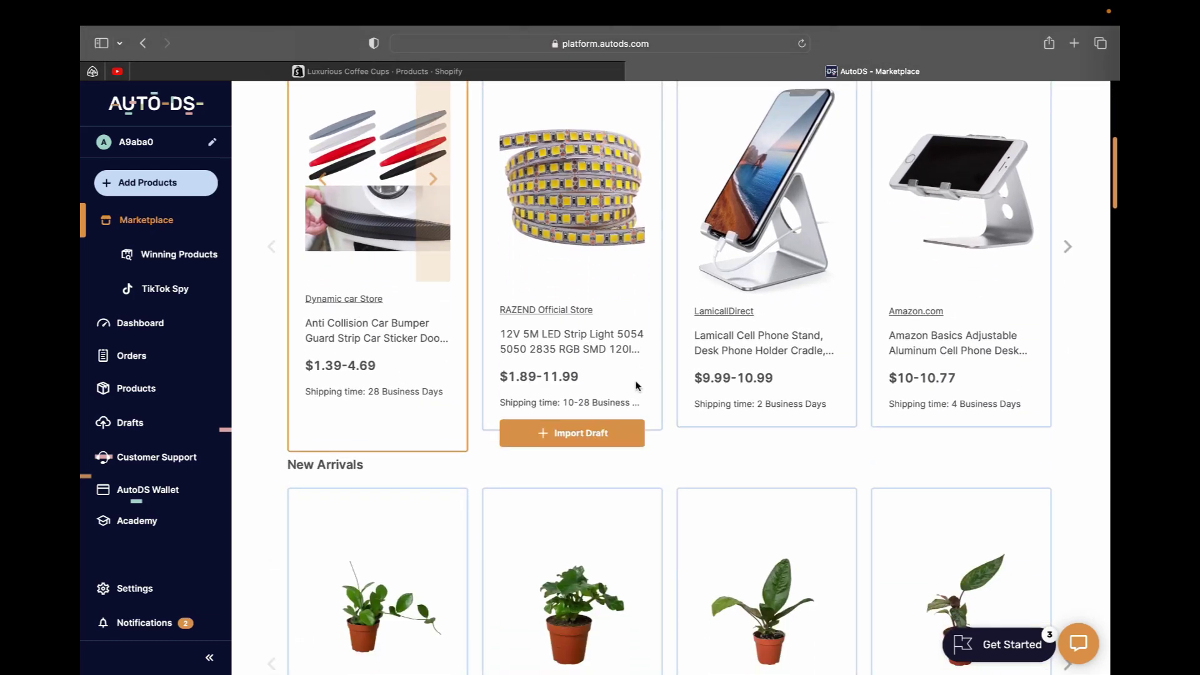
scroll(657, 425, up, 2)
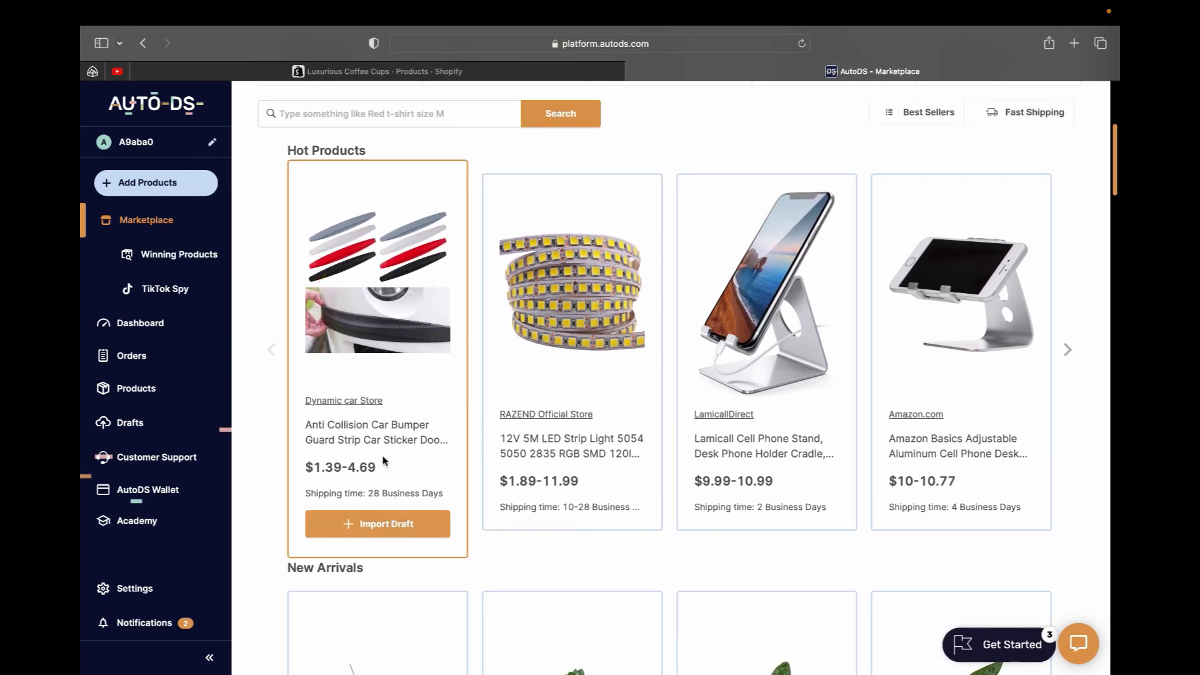
click(397, 523)
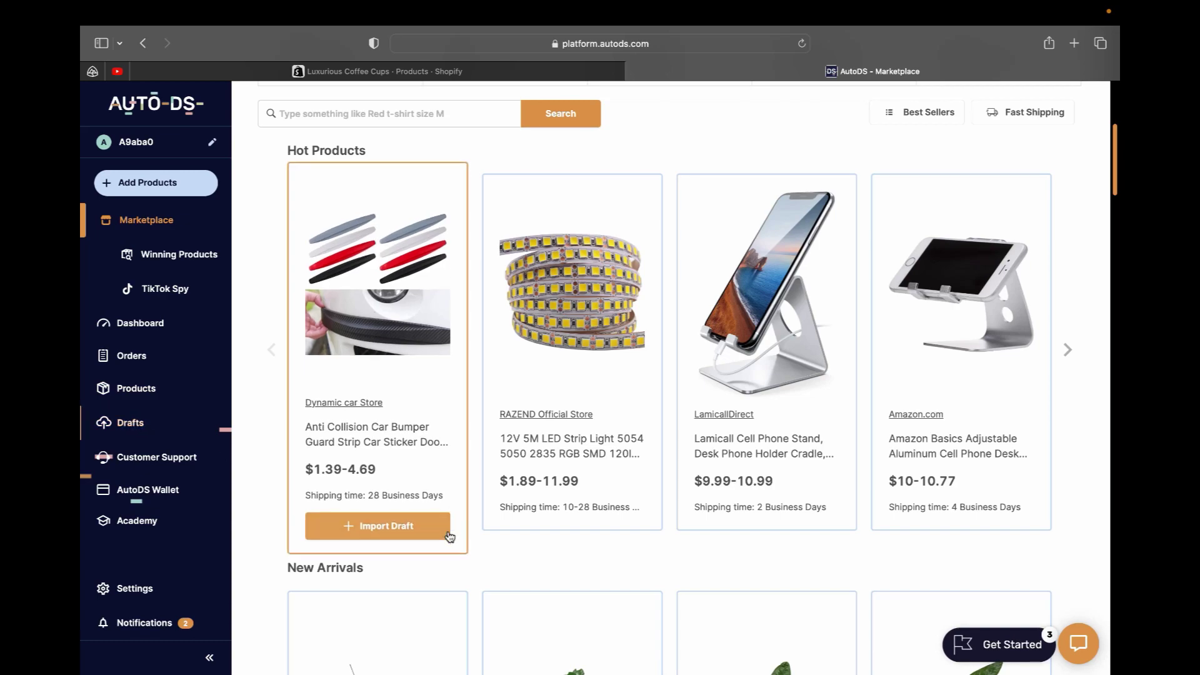
click(386, 530)
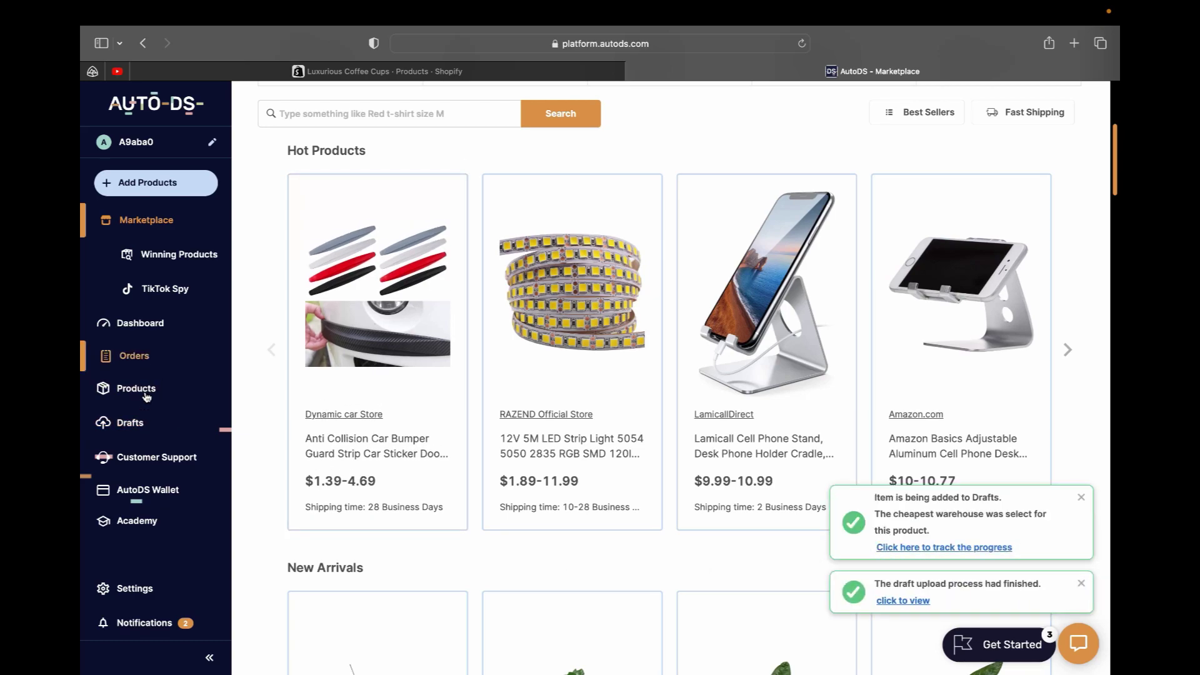
click(133, 423)
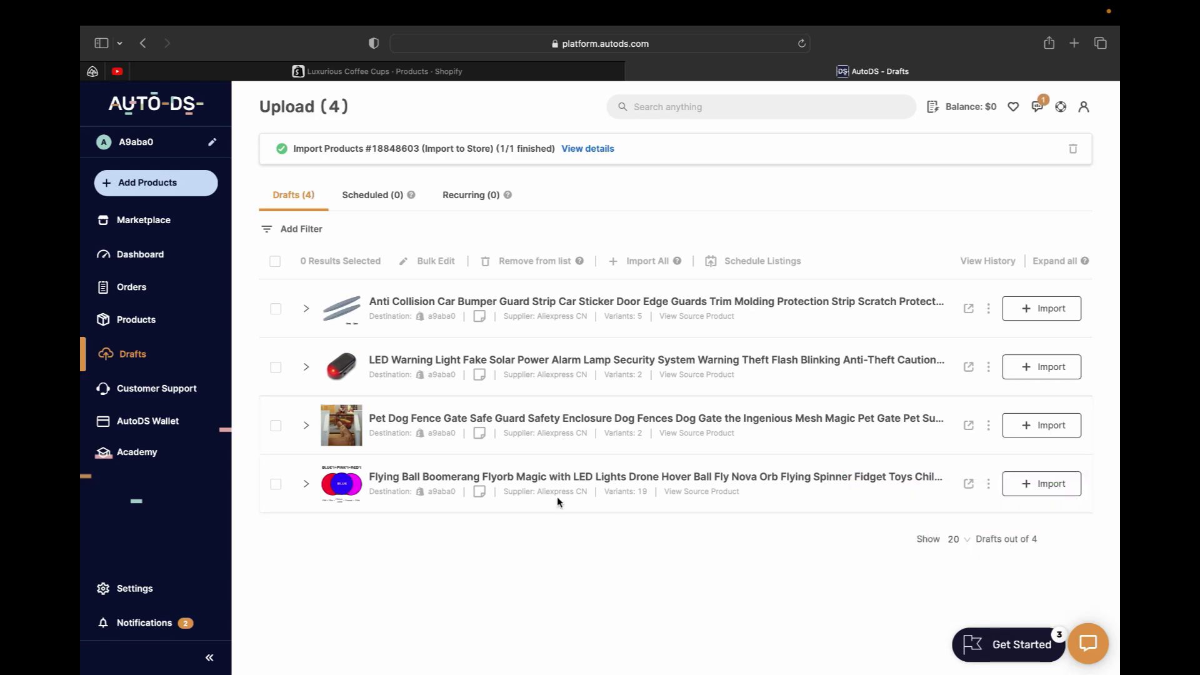
Step: Select all four product drafts, individually and with the bulk selection, and clear the selection
click(276, 310)
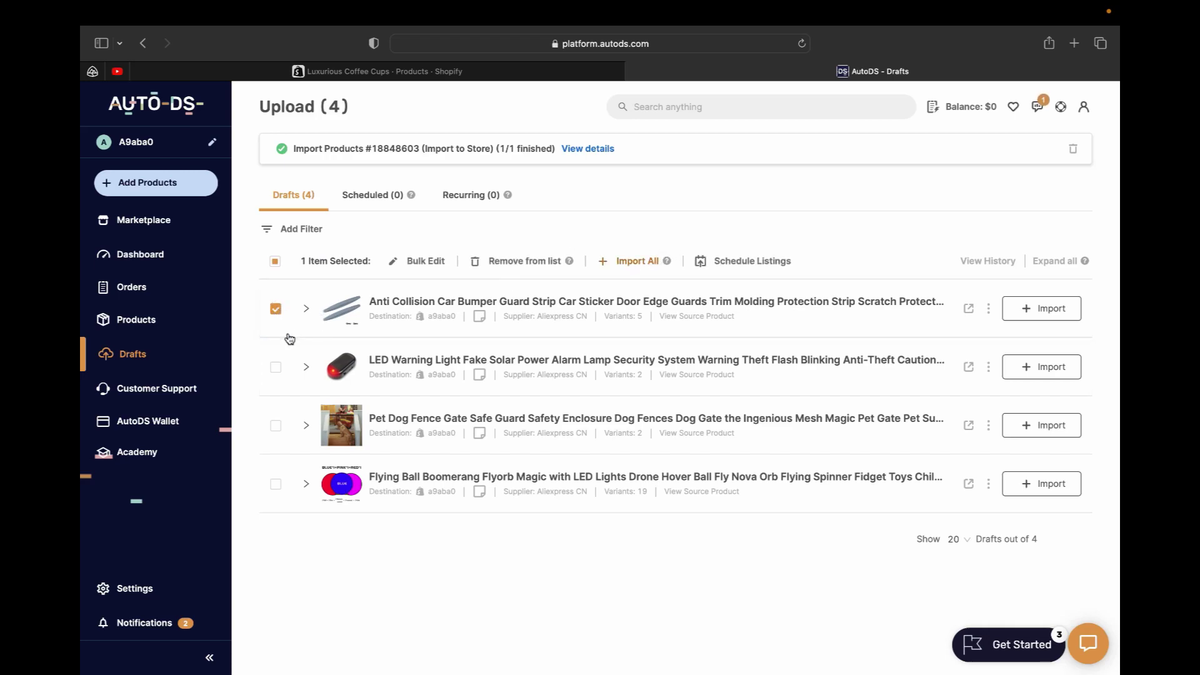
click(275, 370)
click(287, 423)
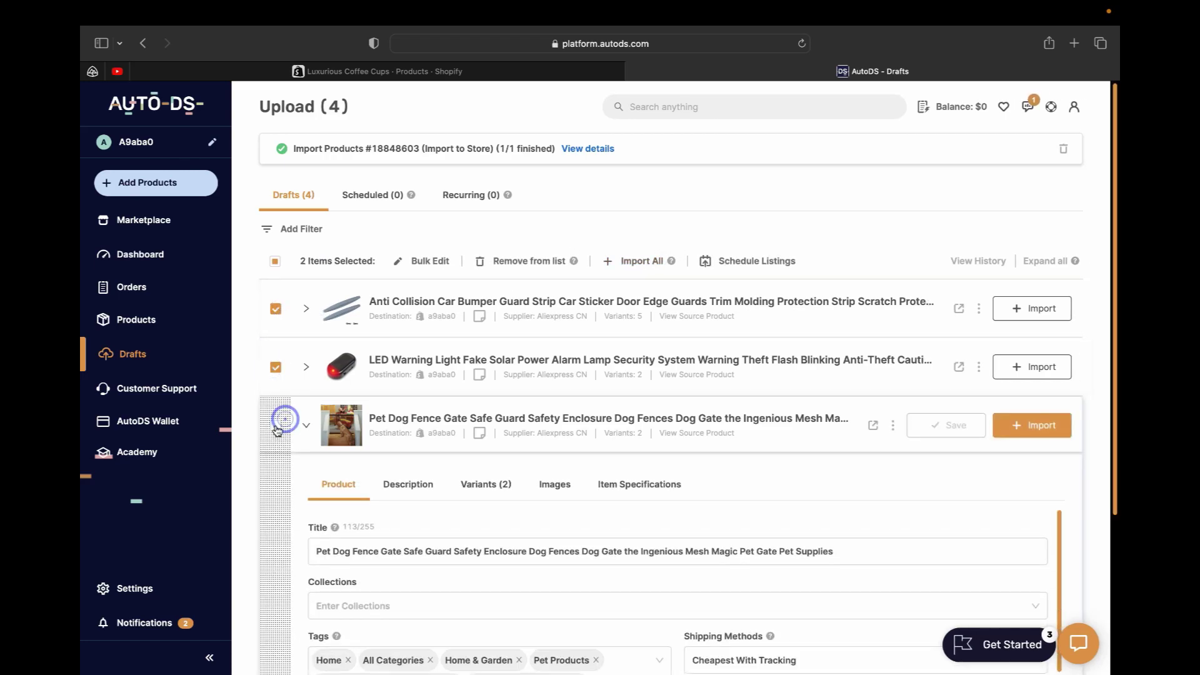
click(288, 426)
click(287, 425)
click(277, 485)
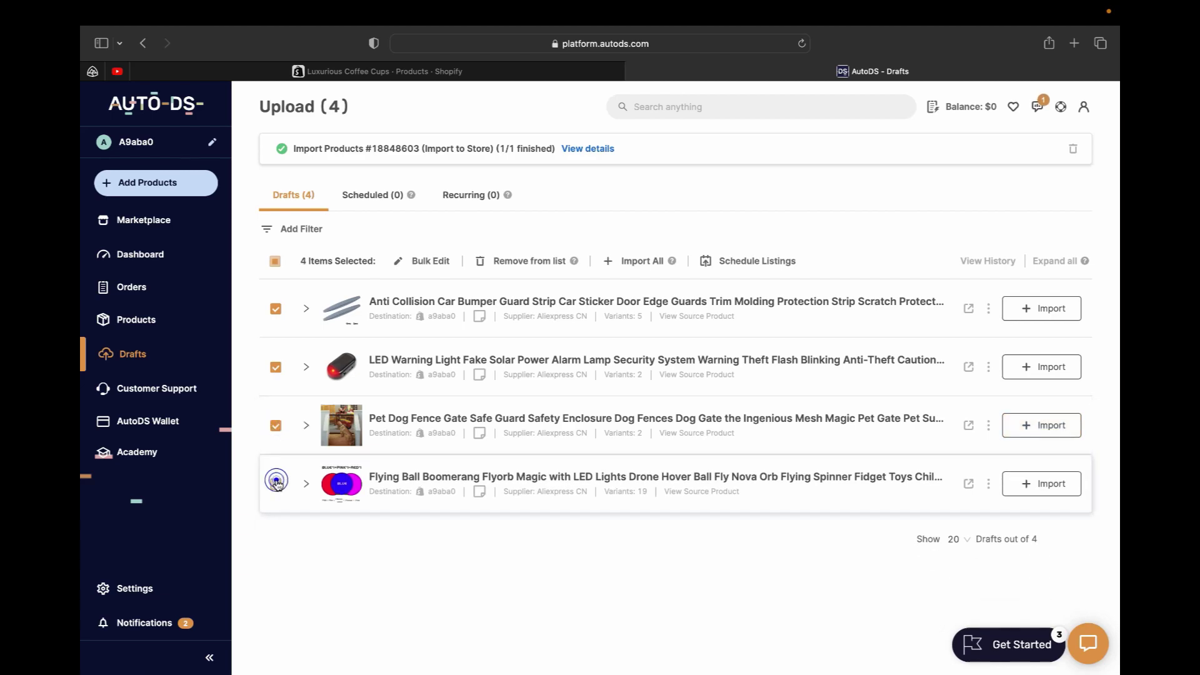
click(276, 262)
click(276, 261)
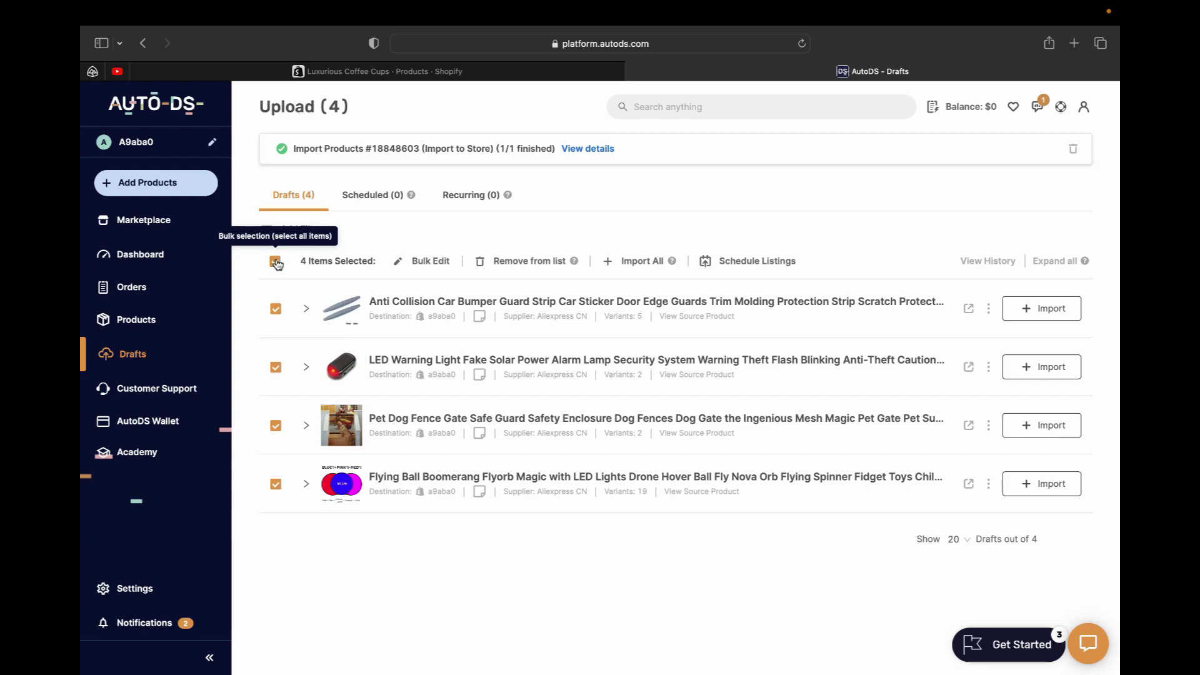
click(276, 261)
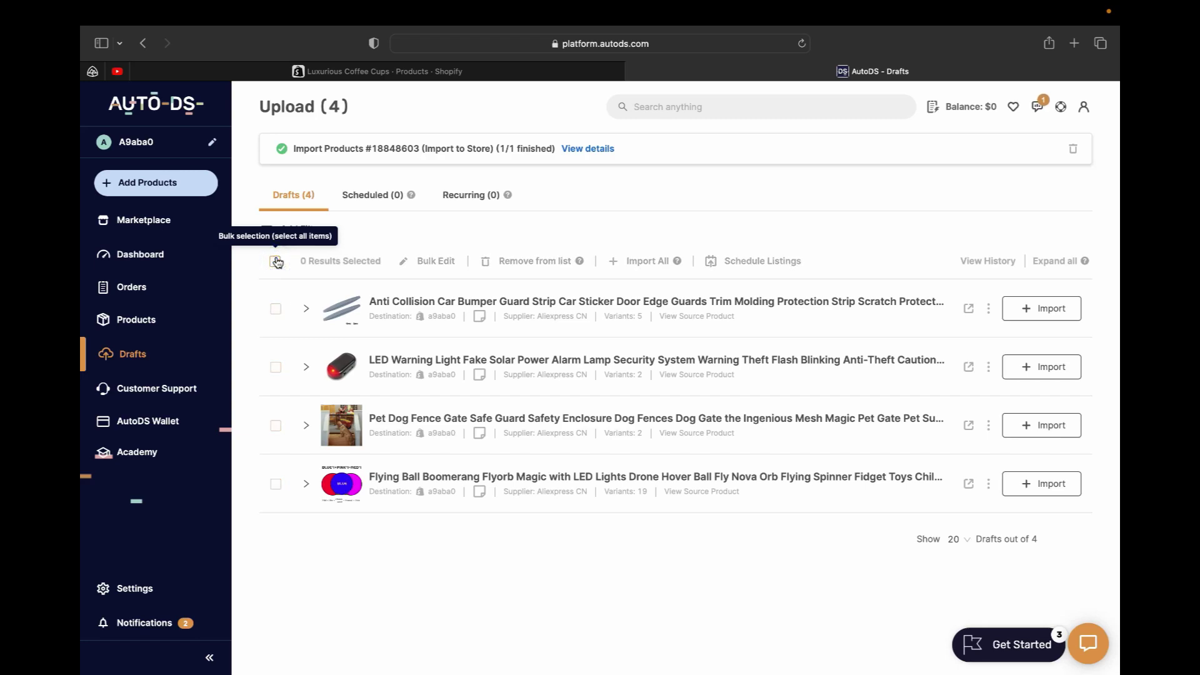
Step: Import the Anti Collision Car Bumper Guard Strip draft into the store and confirm the import
click(277, 311)
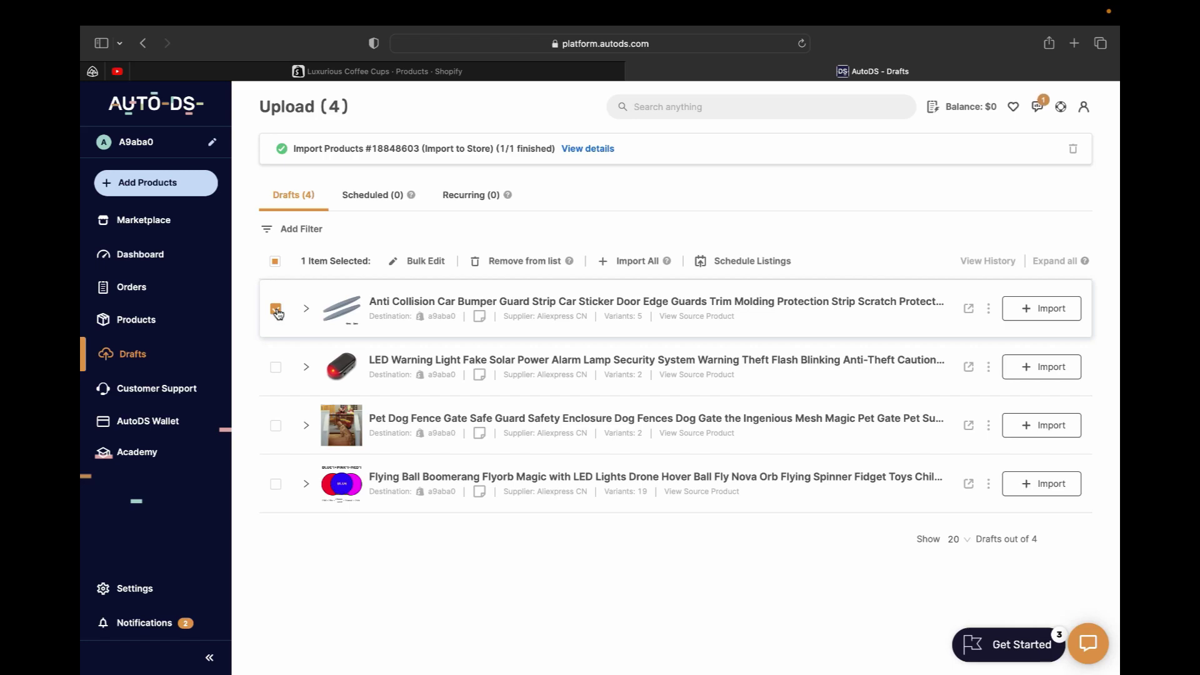
click(638, 263)
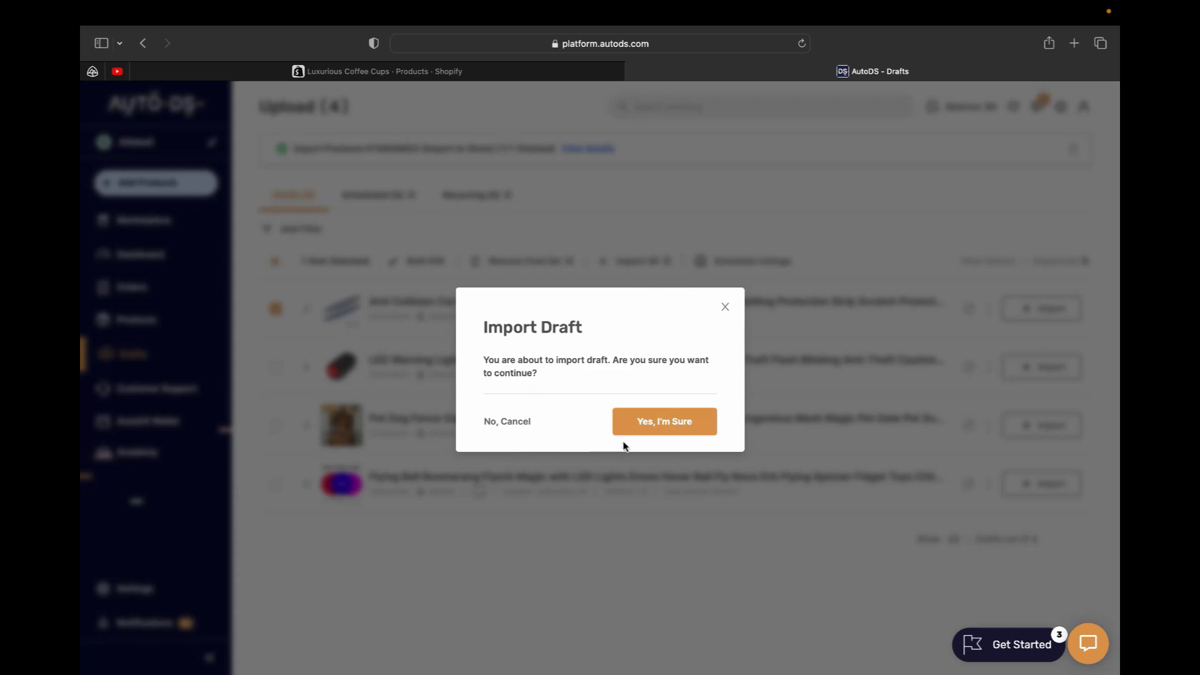
click(648, 433)
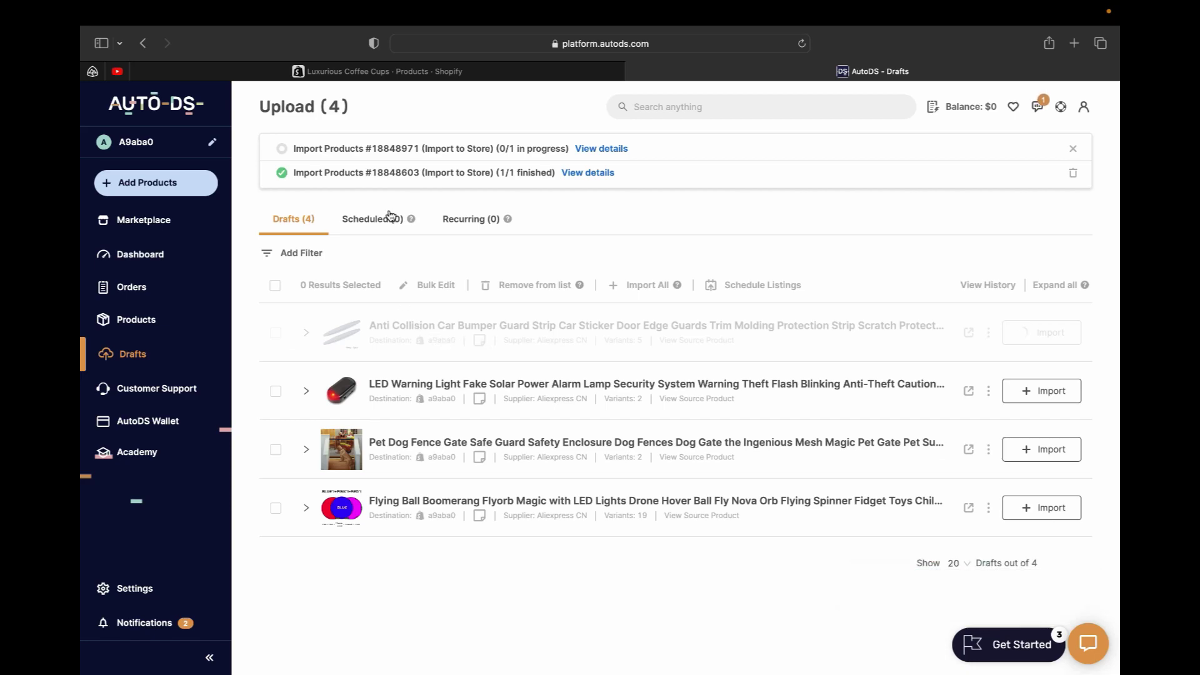
Step: Switch to the Shopify admin and open the imported Anti Collision Car Bumper Guard Strip product for editing
click(375, 71)
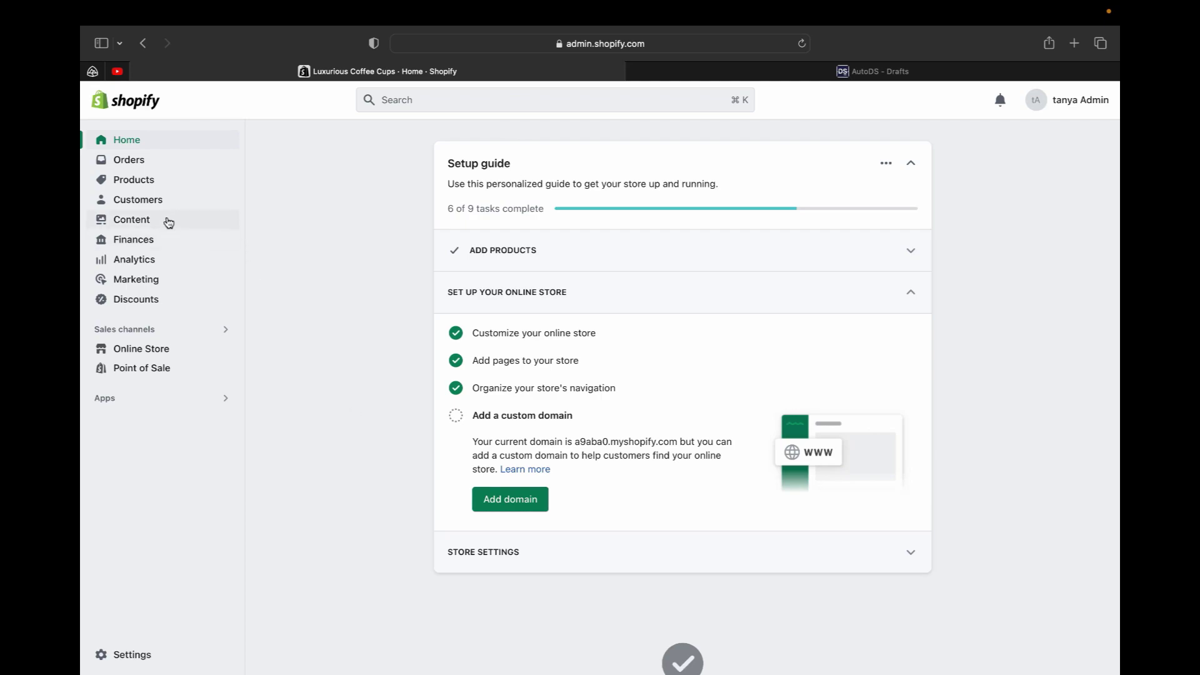
click(147, 180)
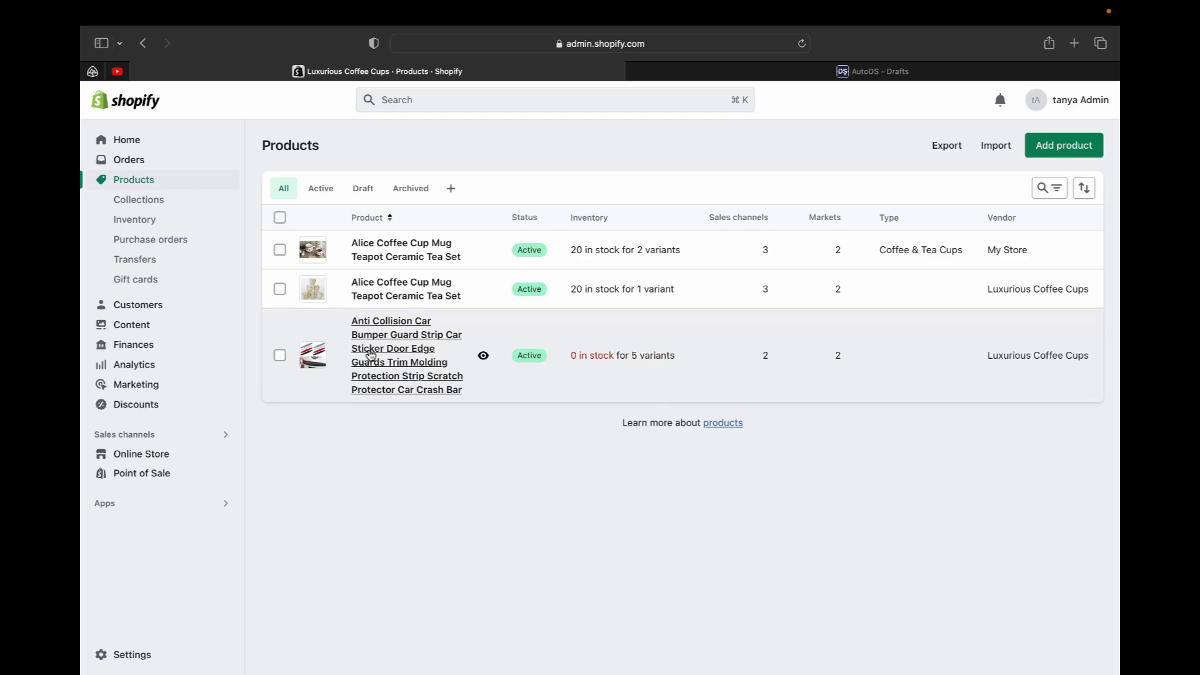
click(371, 355)
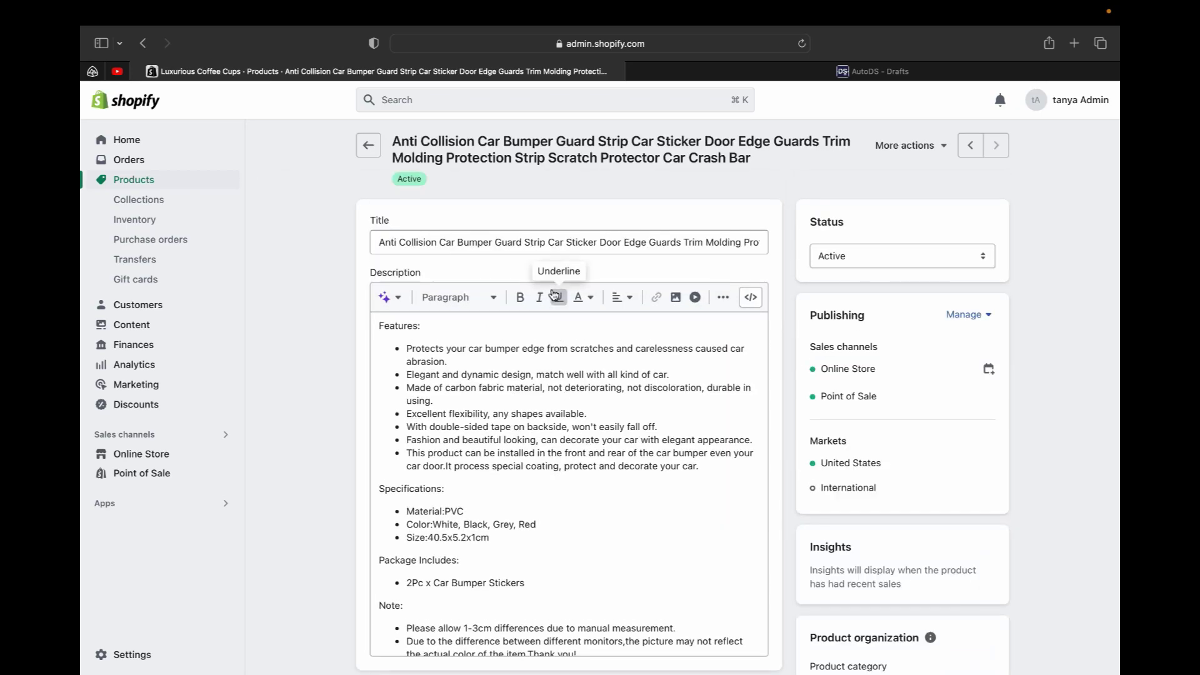
Step: Remove the supplier images below the text in the product description, keeping the features, specifications, package contents and notes
scroll(570, 394, down, 15)
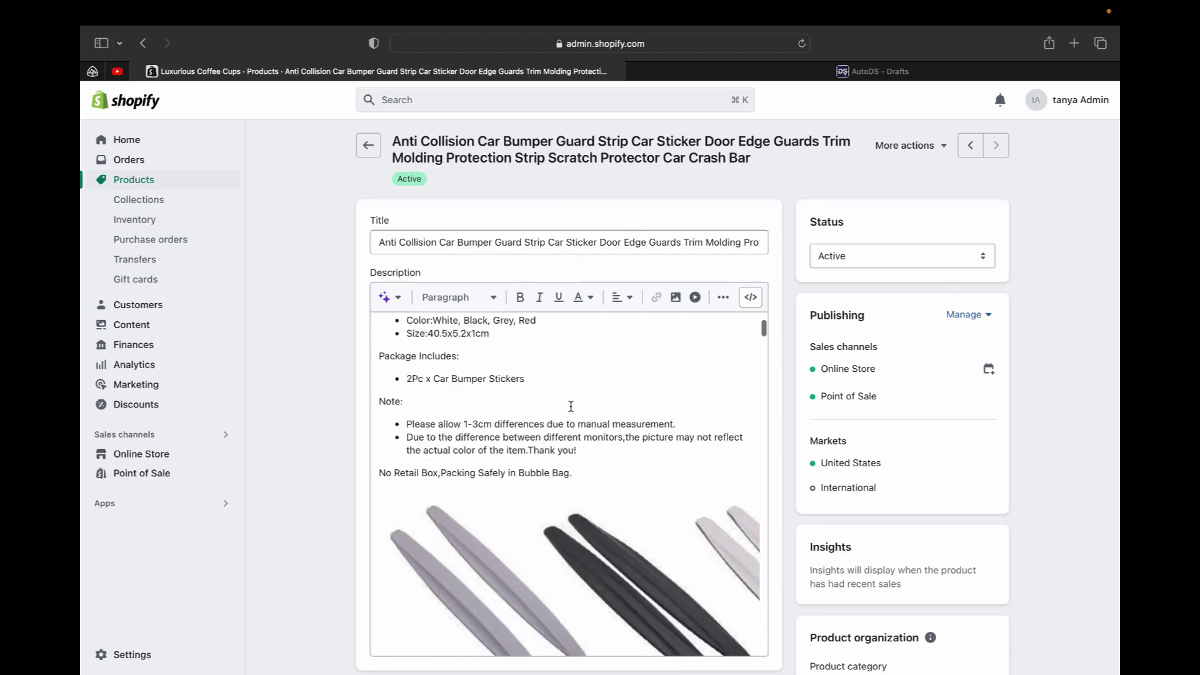
scroll(571, 406, down, 5)
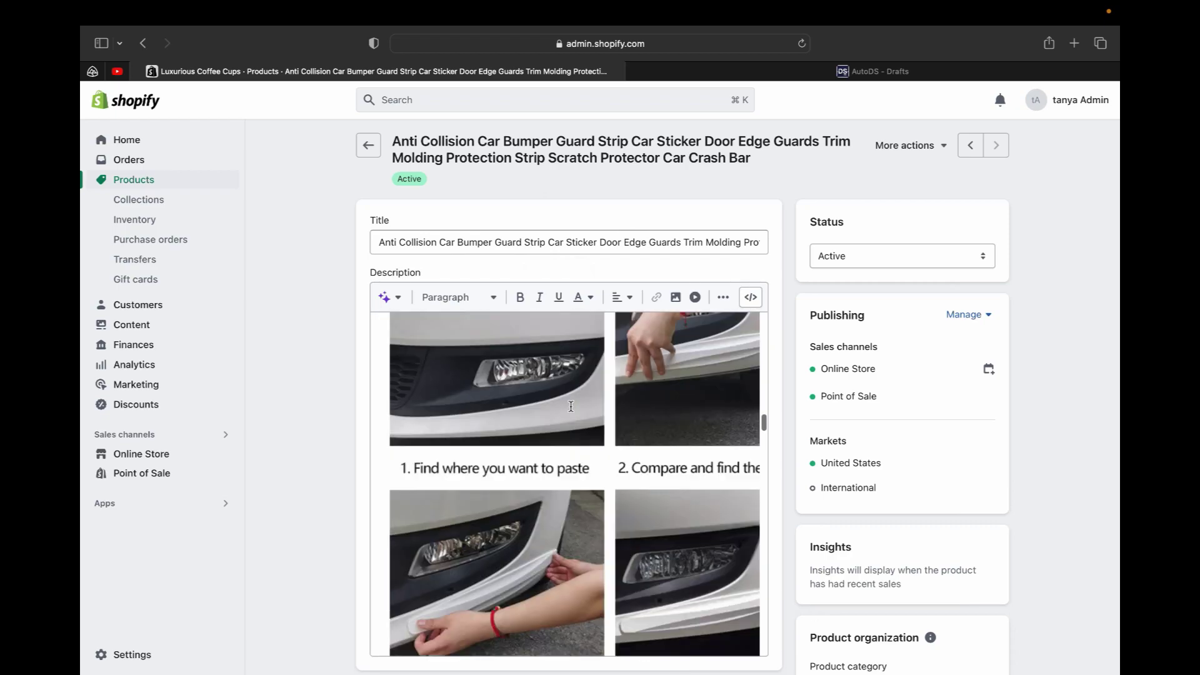
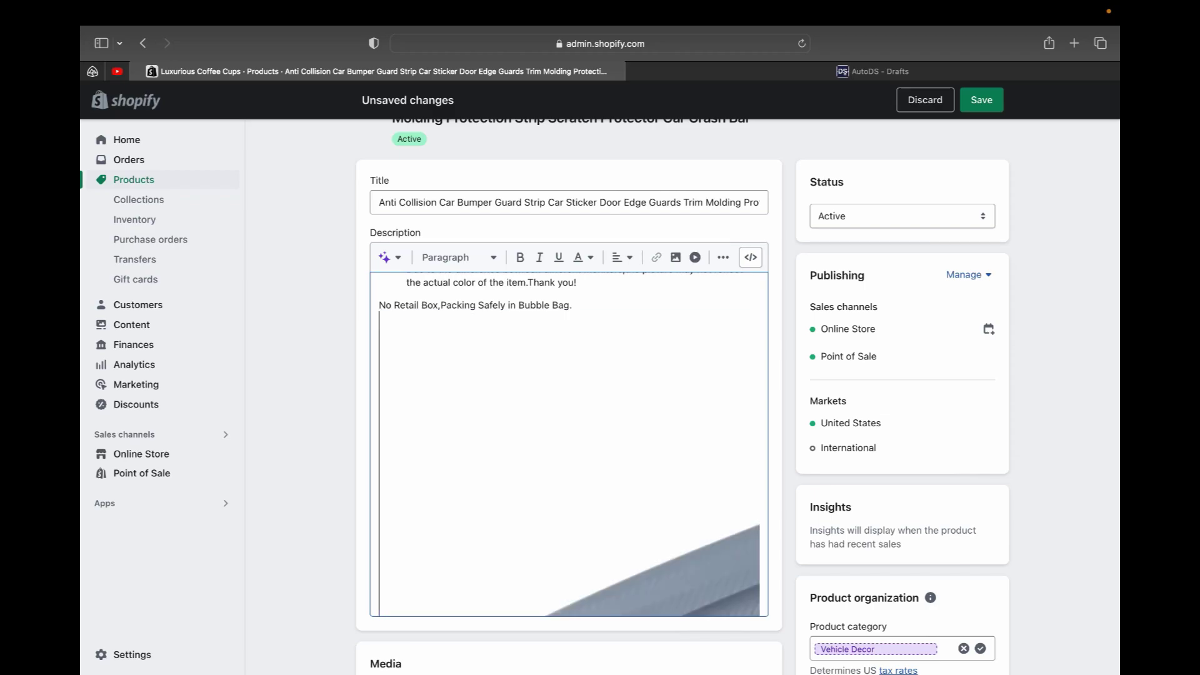
key(BackSpace)
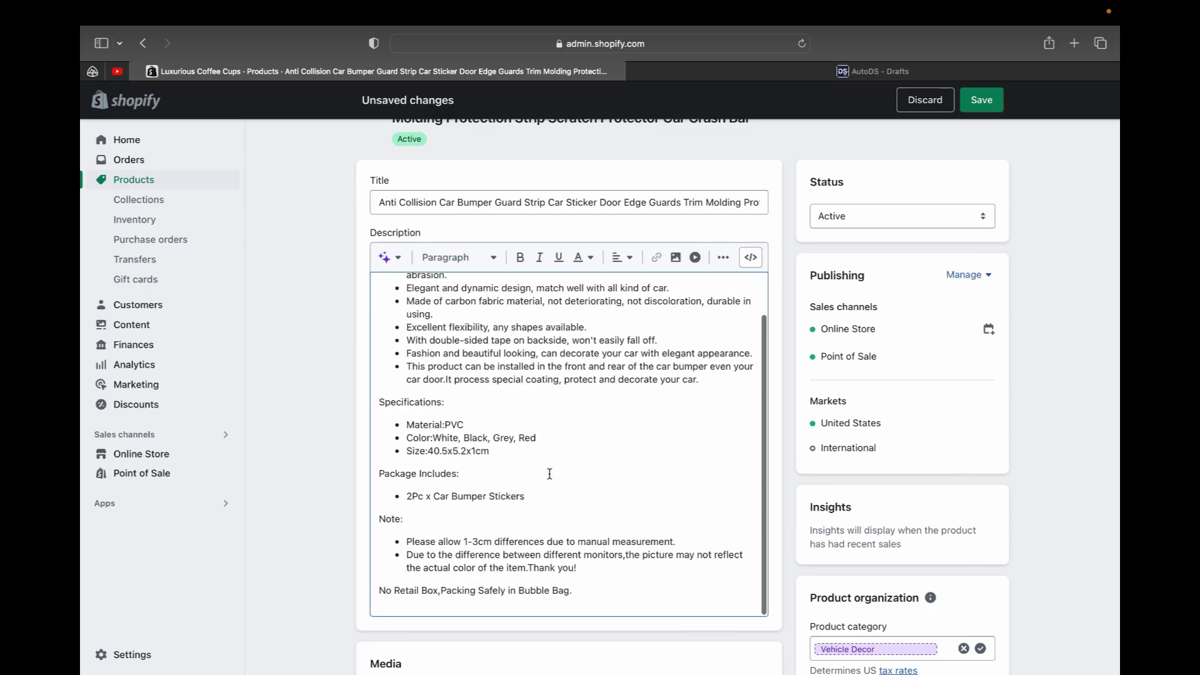
scroll(549, 473, up, 5)
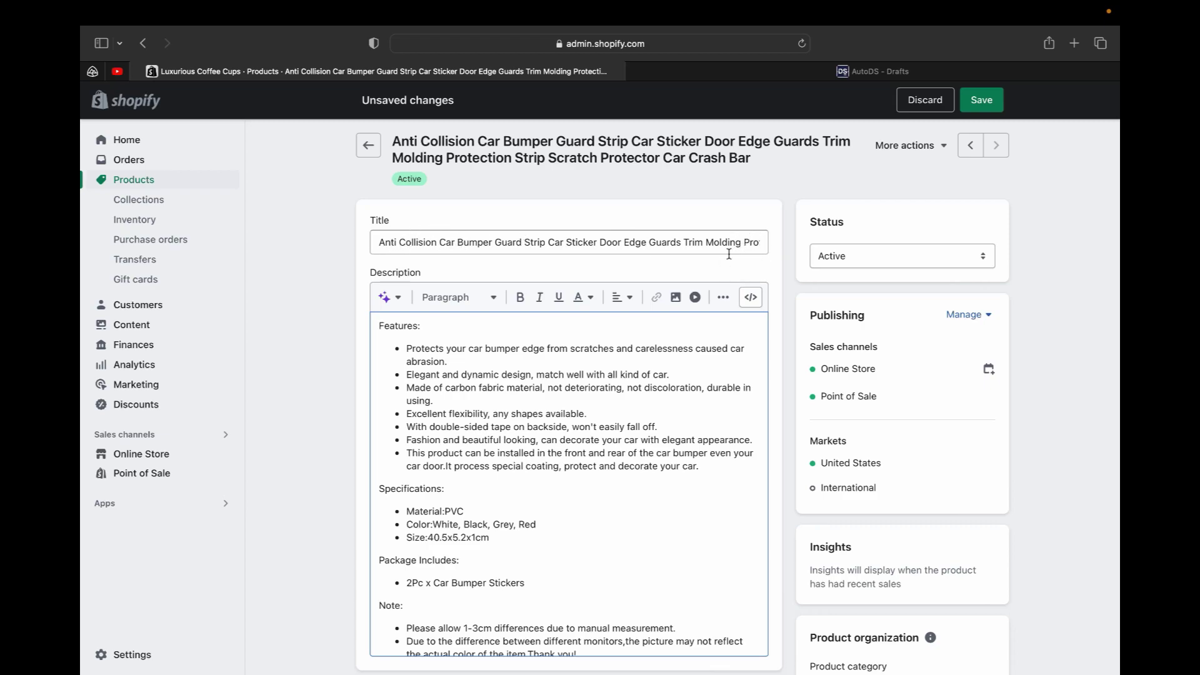
Step: Shorten the product title to "Anti Collision Car Bumper Guard Strip Sticker"
scroll(546, 354, down, 2)
scroll(546, 353, down, 5)
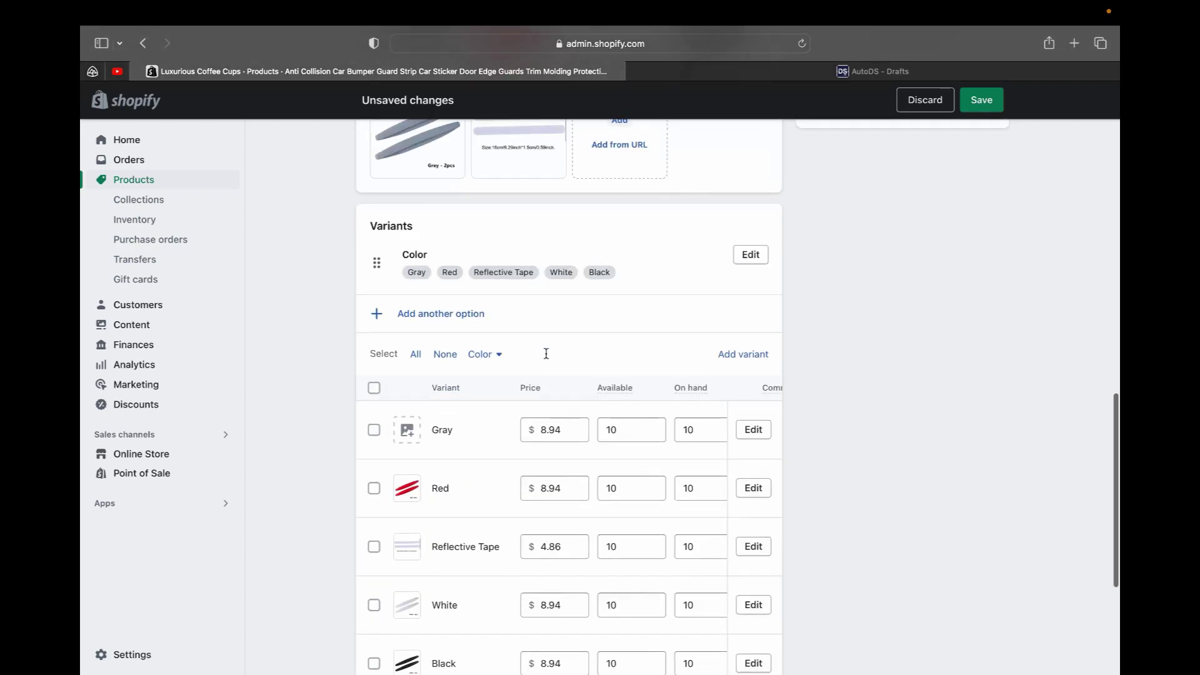
scroll(531, 312, up, 6)
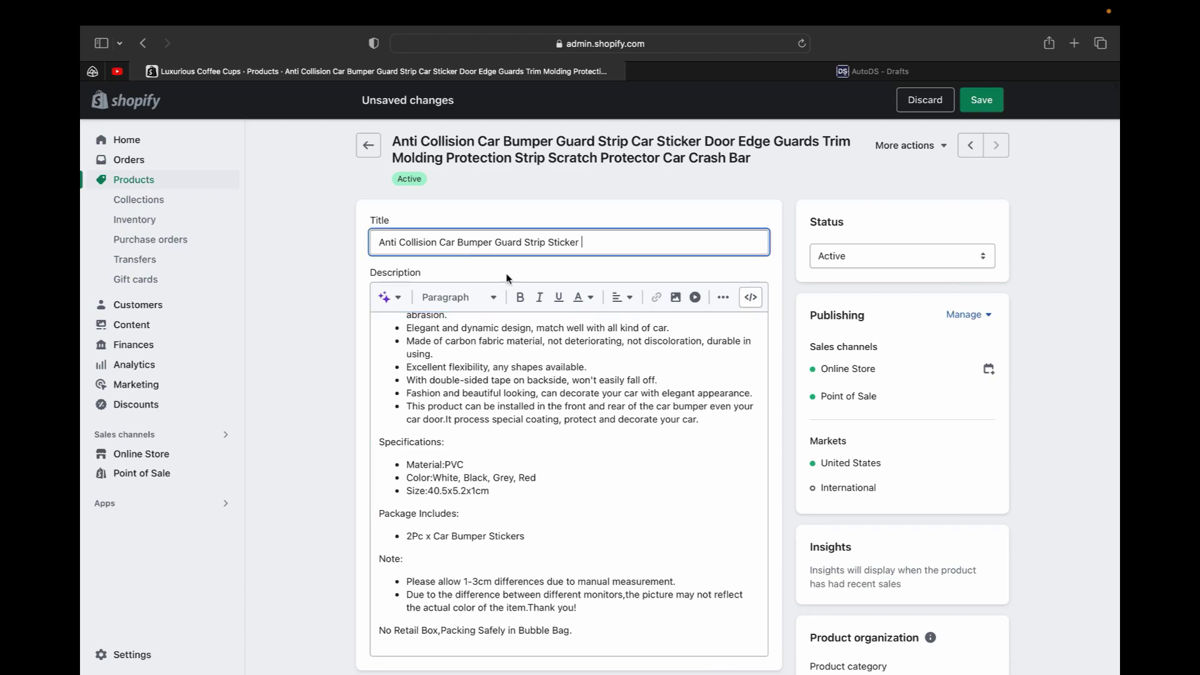
click(506, 276)
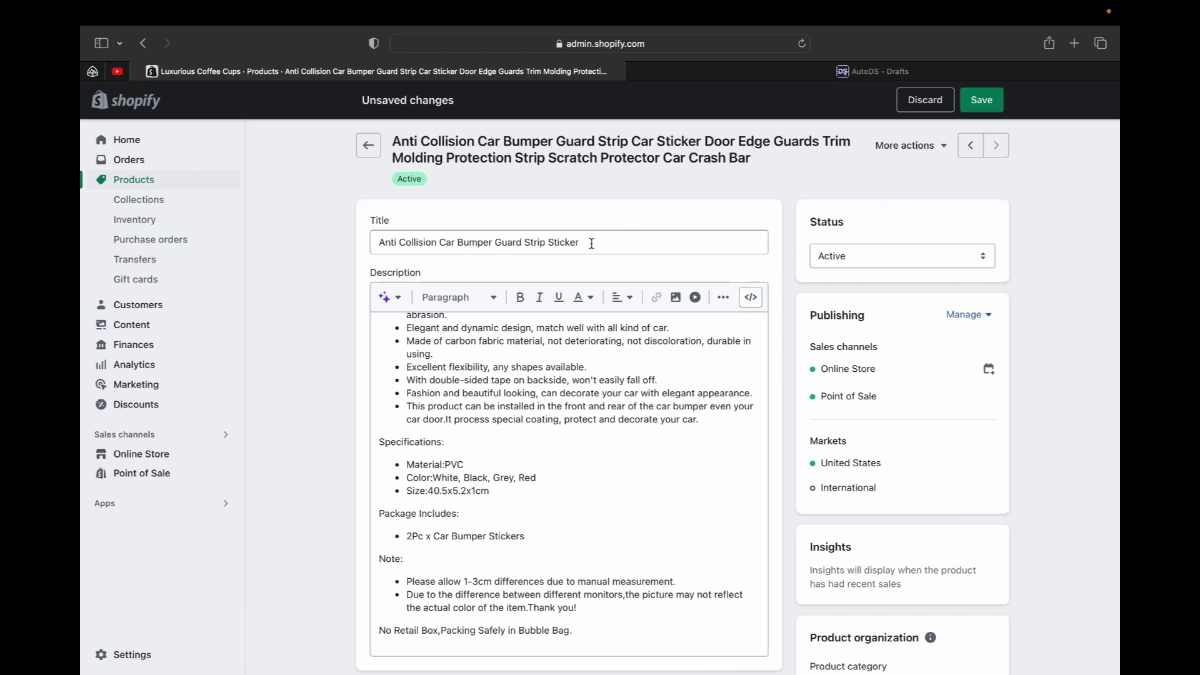
Step: Review the product description's features, specifications, package contents and notes
scroll(595, 541, up, 2)
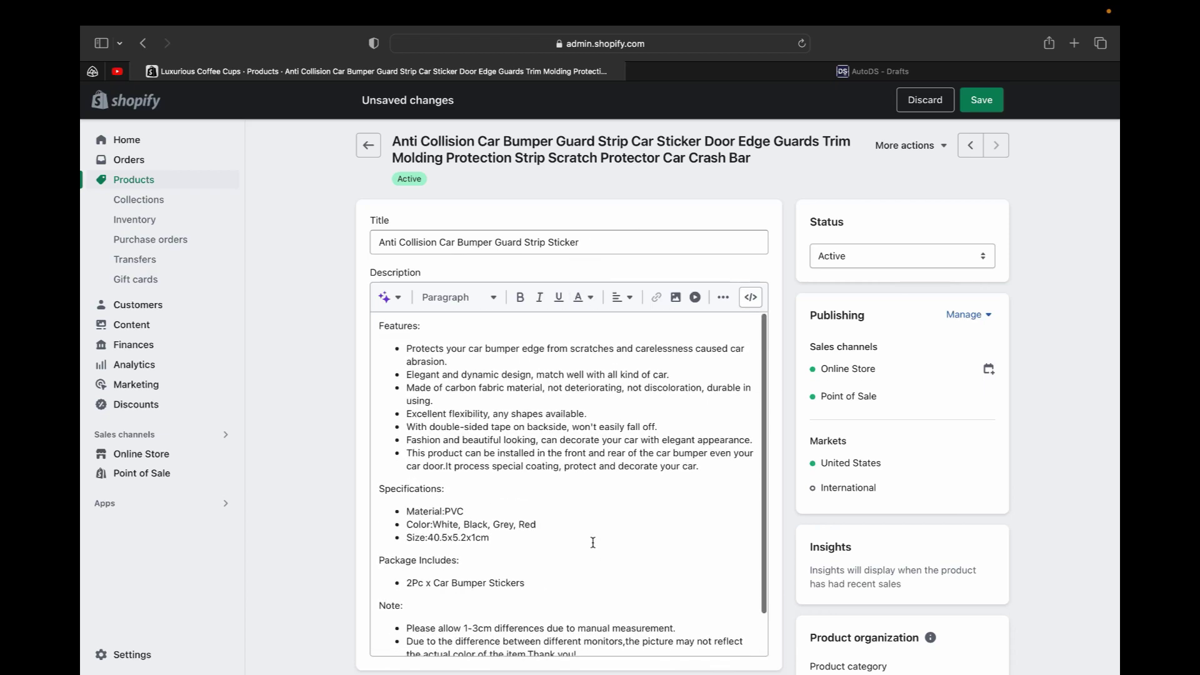
scroll(593, 542, down, 2)
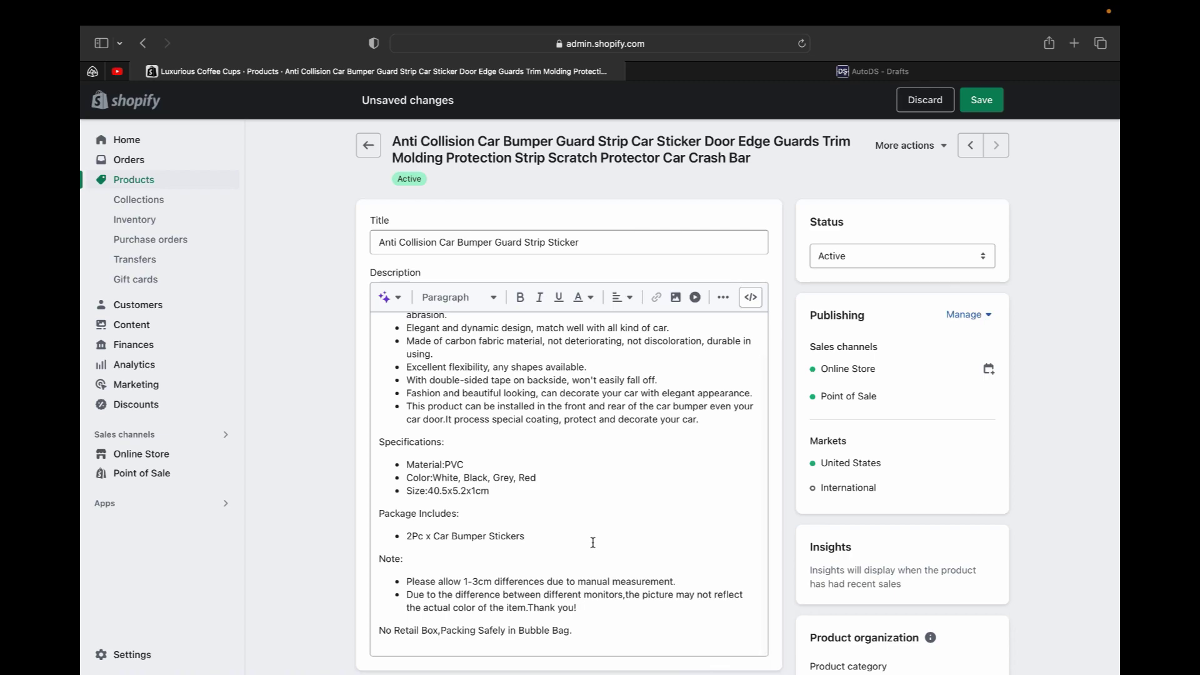
scroll(593, 542, up, 2)
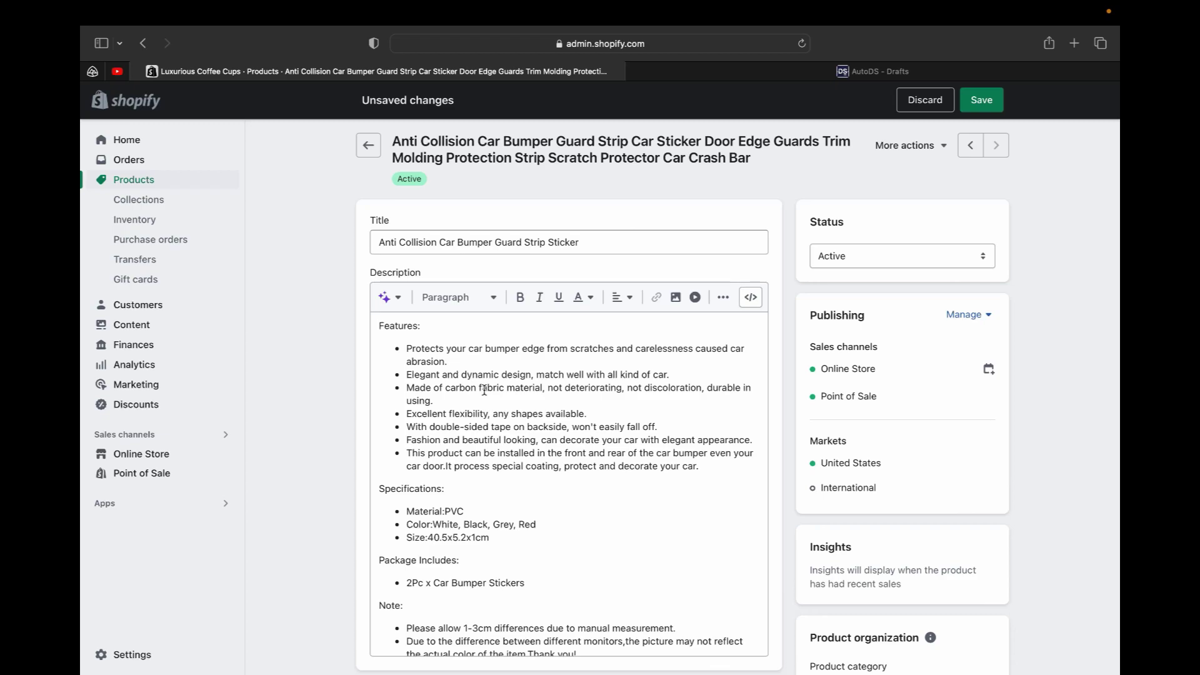
scroll(484, 390, down, 2)
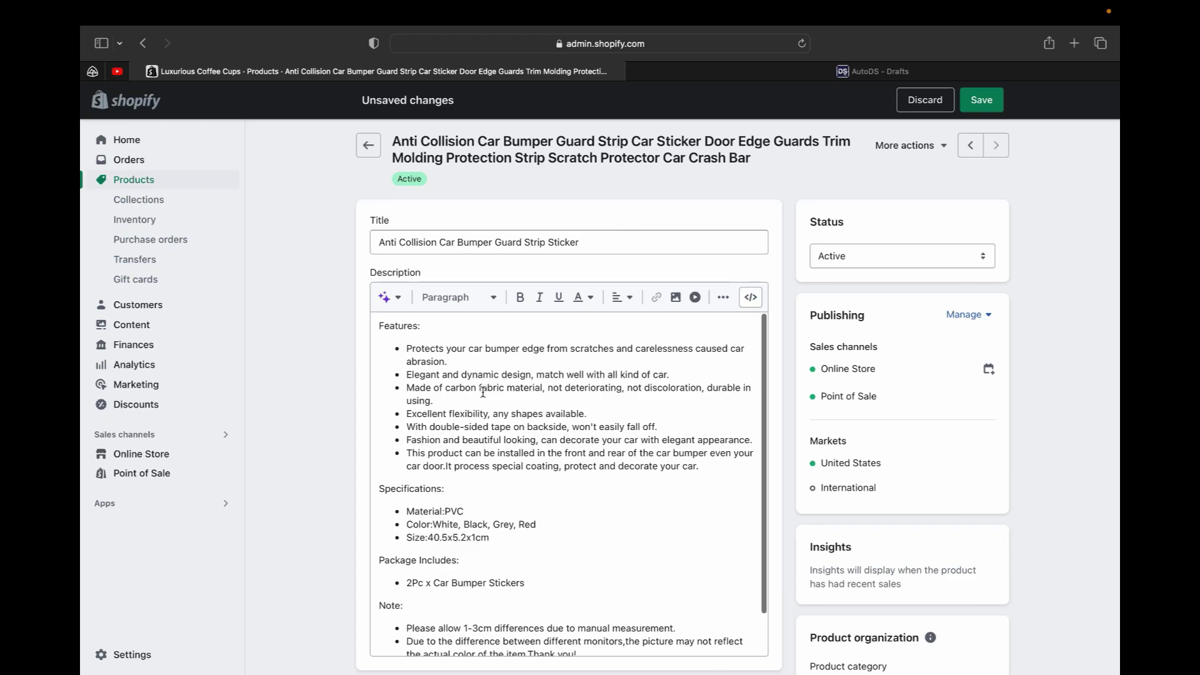
scroll(483, 392, up, 2)
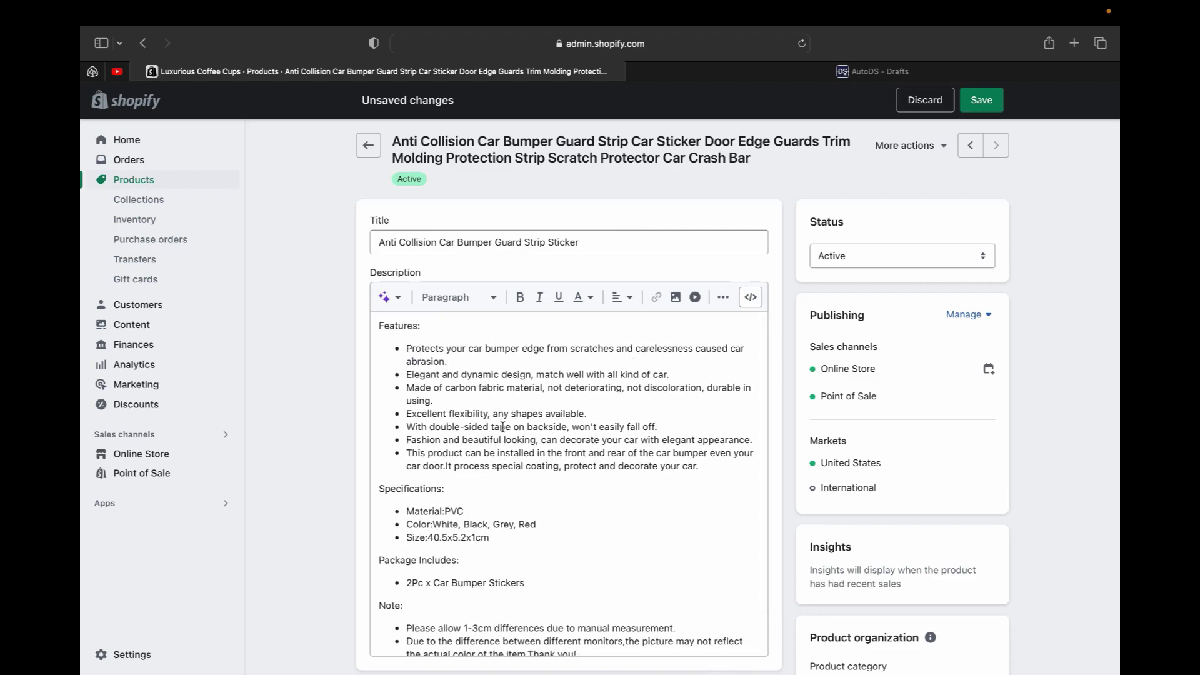
scroll(506, 463, up, 1)
scroll(506, 463, down, 2)
scroll(506, 463, up, 2)
scroll(506, 463, down, 1)
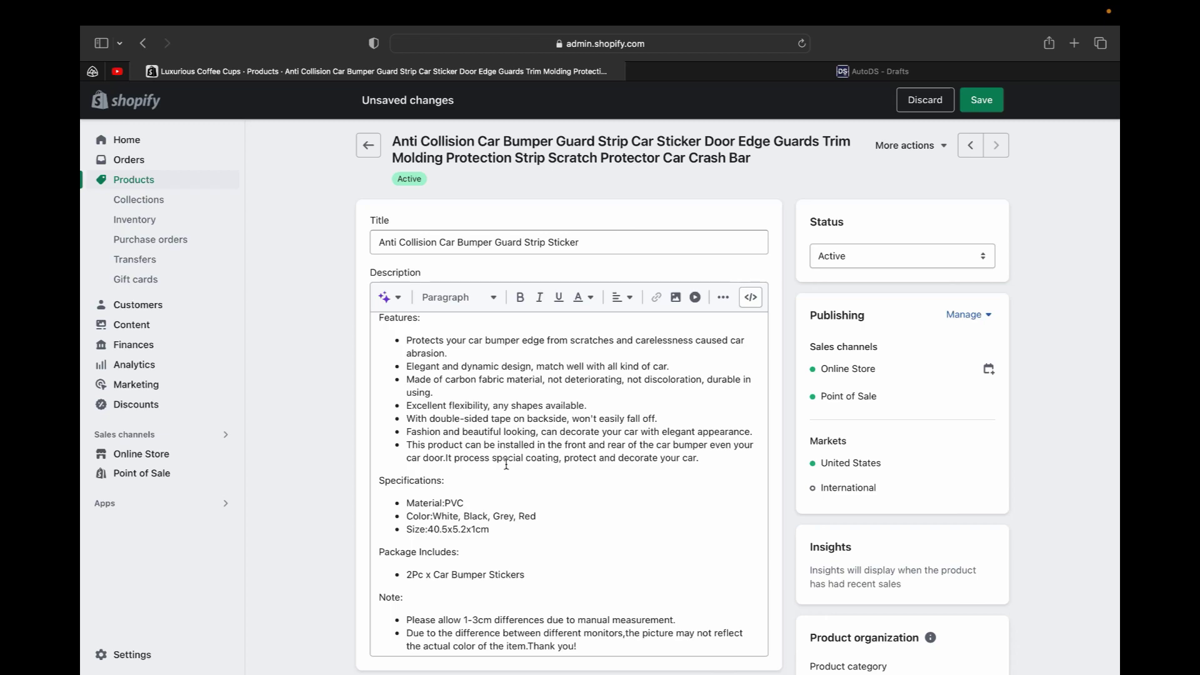
scroll(506, 463, up, 1)
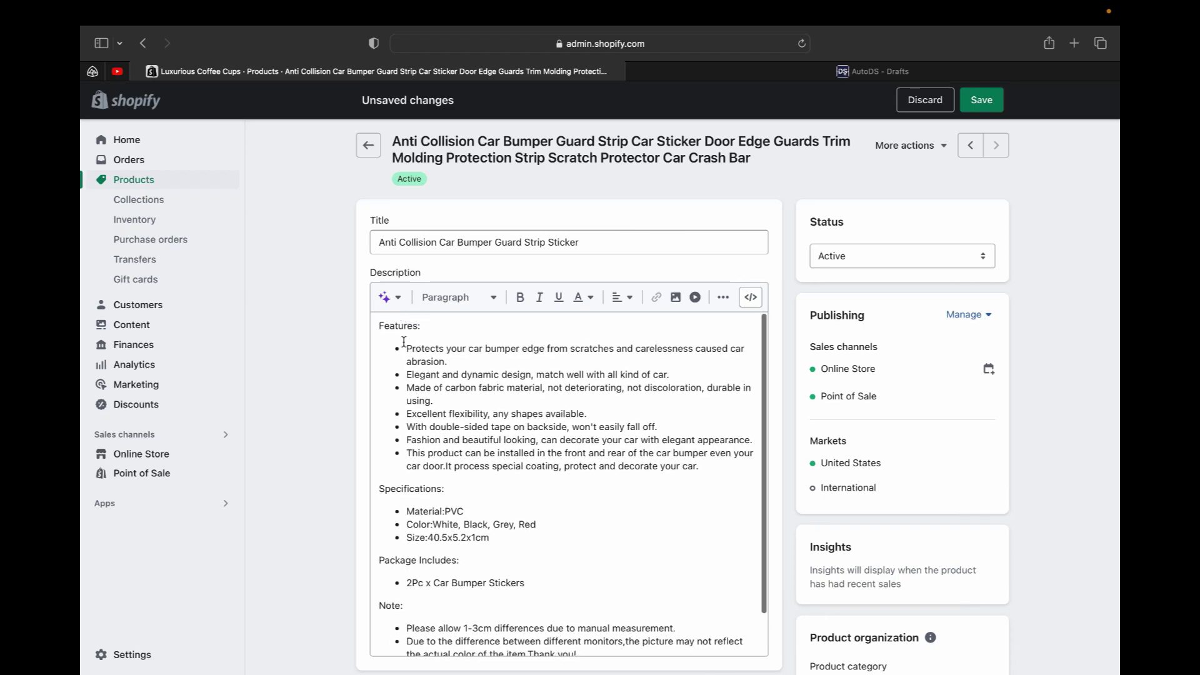
Step: Delete the closing line "No Retail Box,Packing Safely in Bubble Bag." from the product description
scroll(459, 458, down, 5)
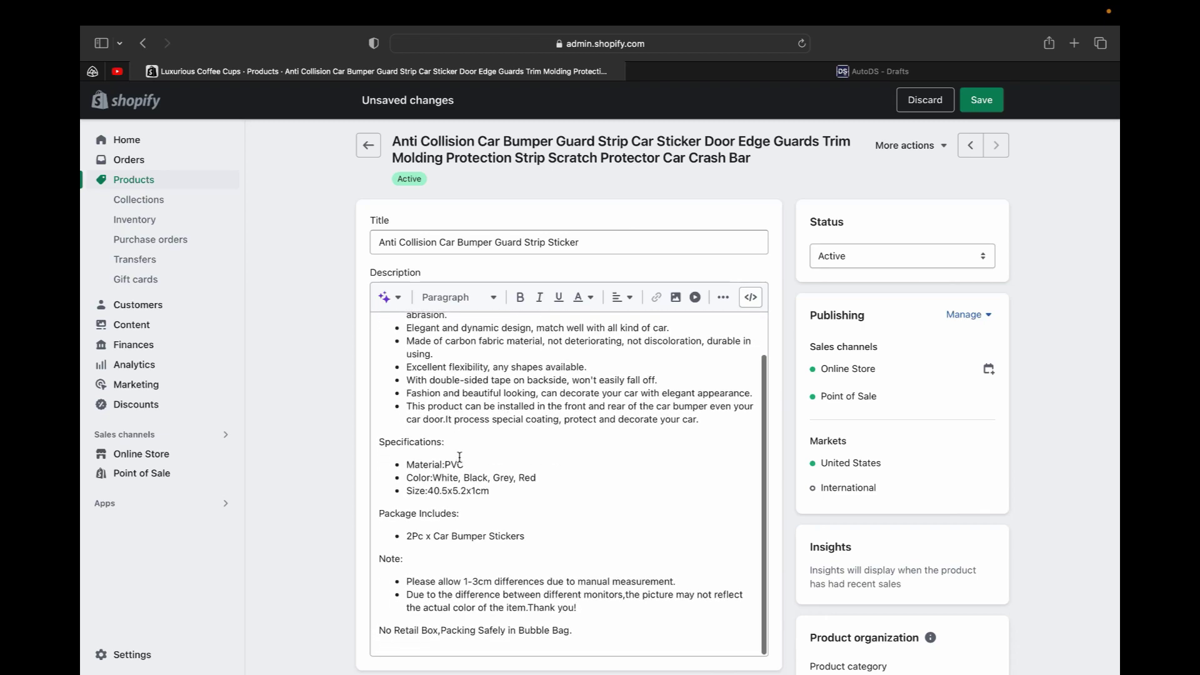
click(583, 637)
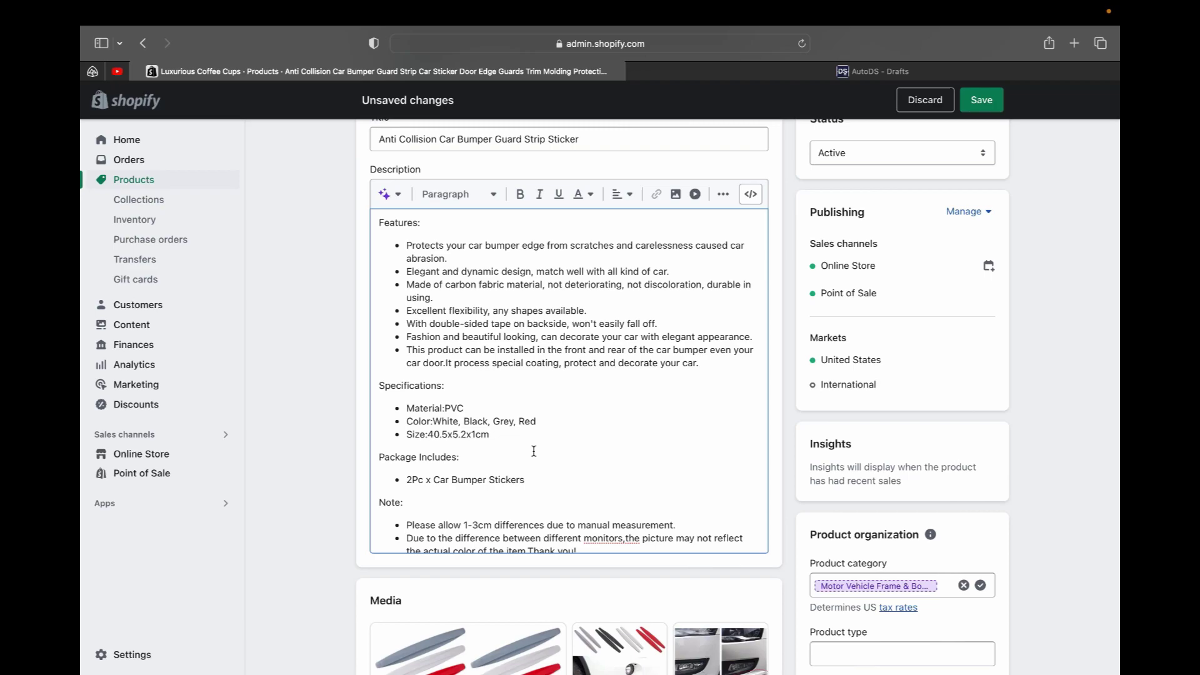
Step: View all the product's media images one by one at full size, from the first to the last, and close the viewer
scroll(533, 451, down, 10)
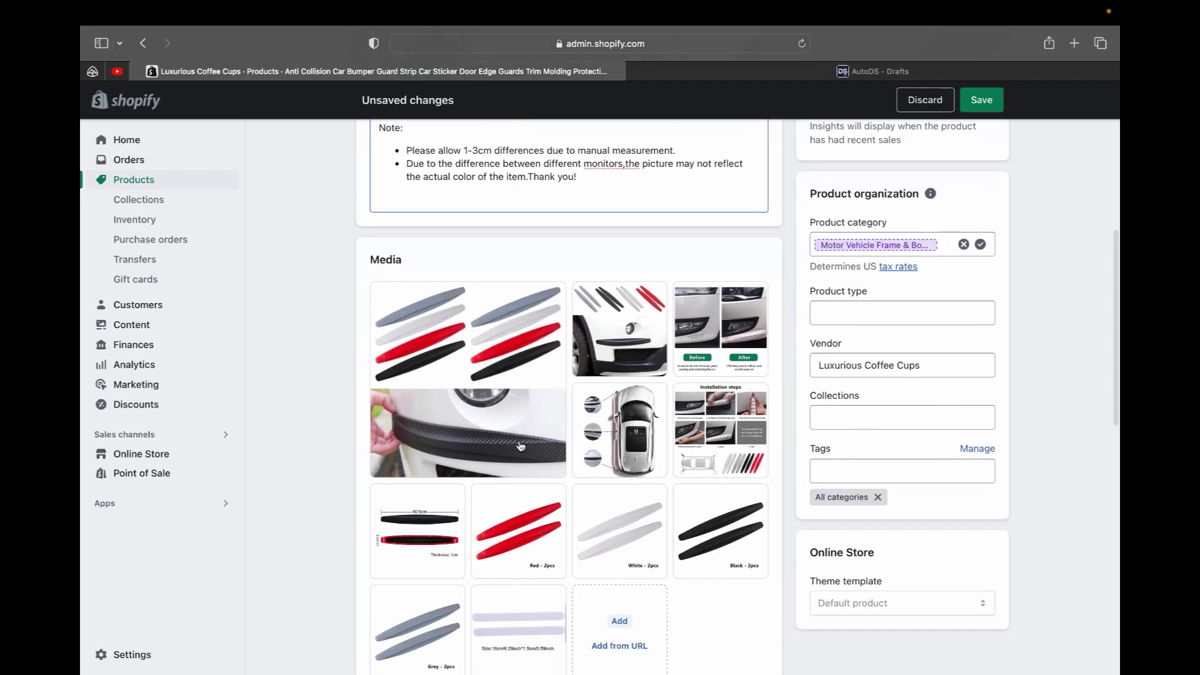
scroll(496, 354, down, 5)
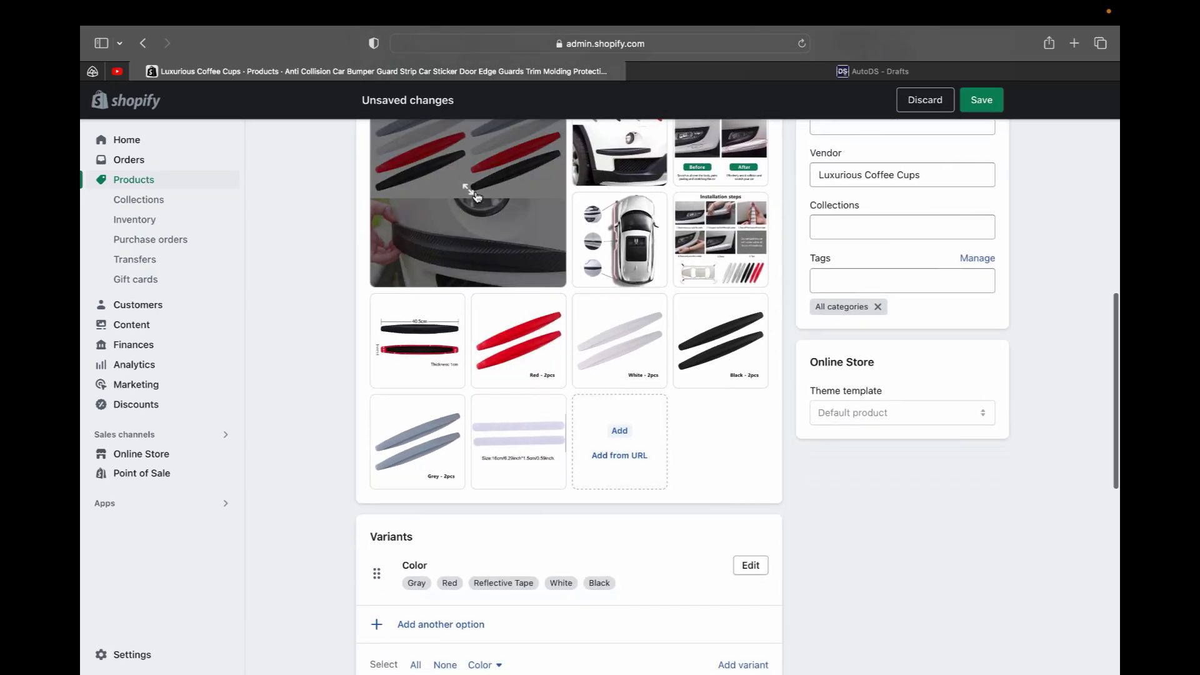
click(473, 180)
click(830, 375)
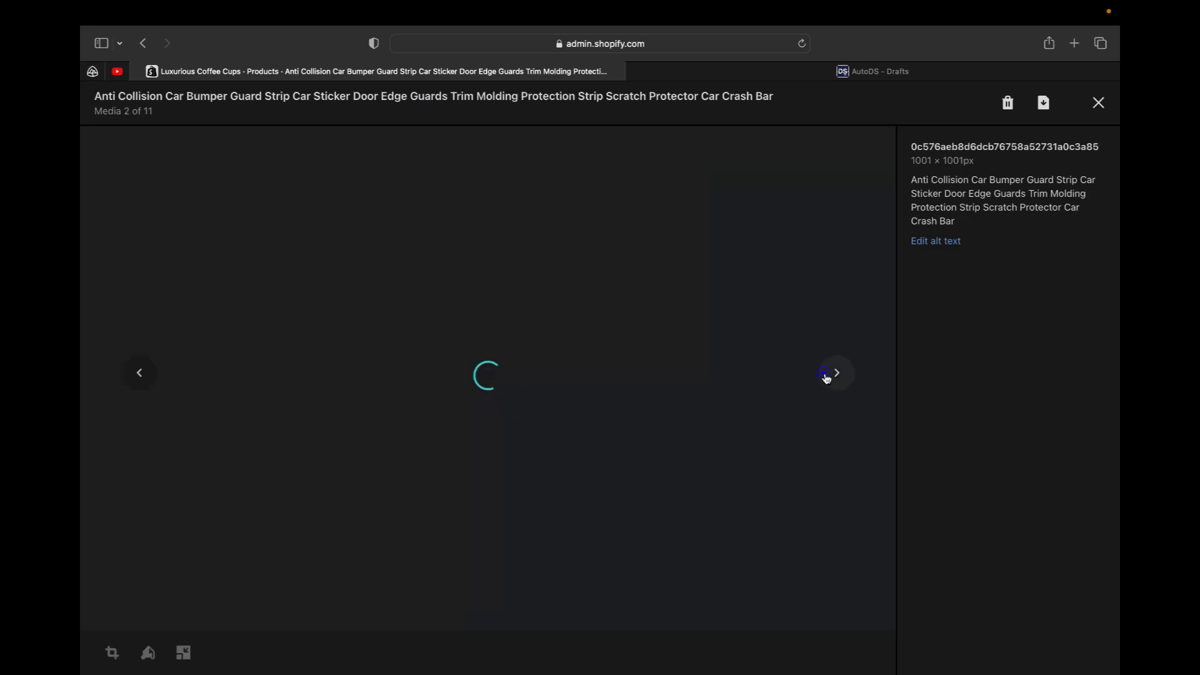
click(830, 376)
click(833, 375)
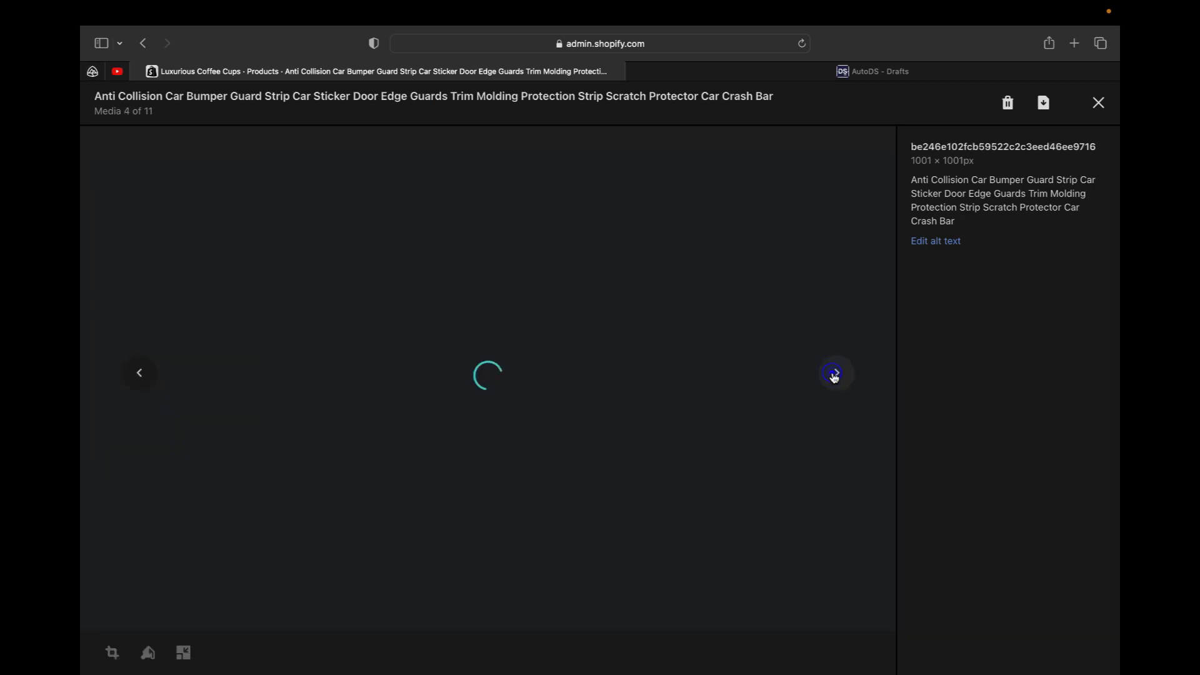
click(834, 376)
click(834, 376)
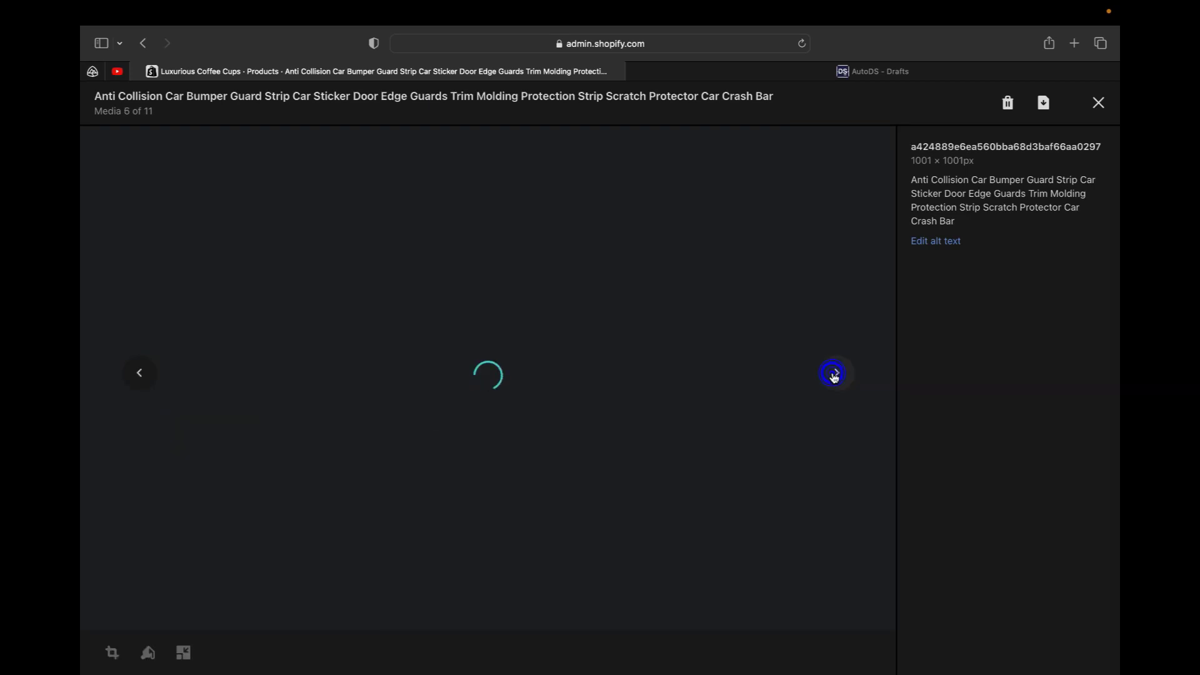
click(834, 375)
click(834, 376)
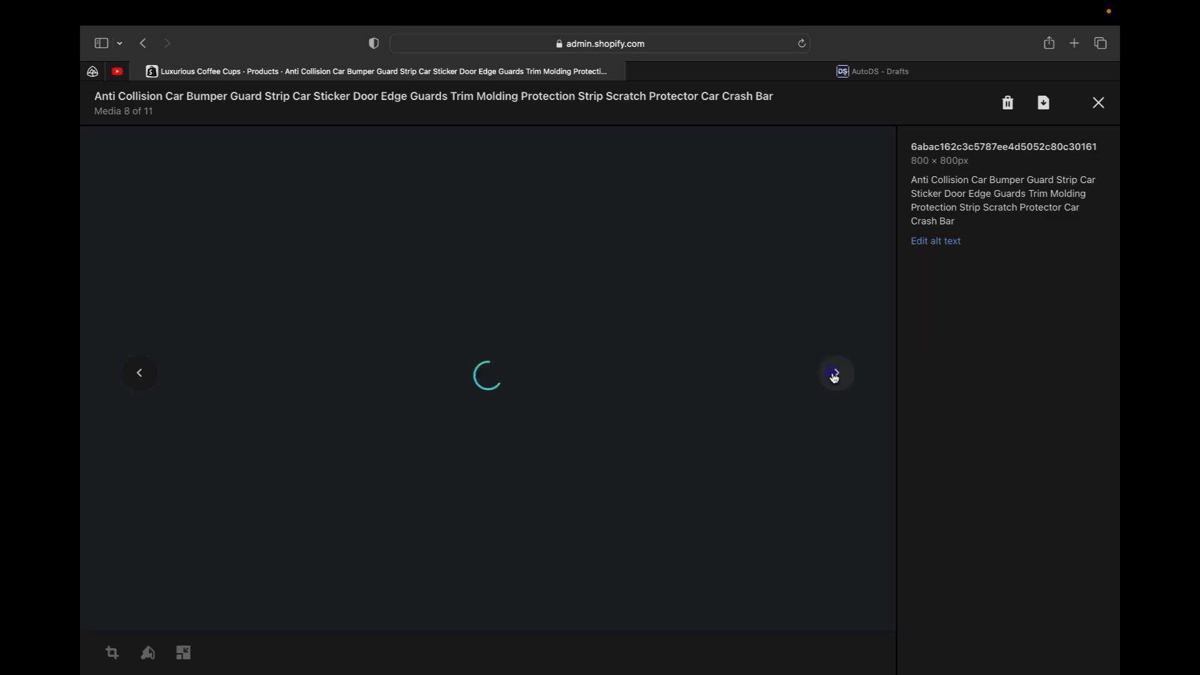
click(834, 376)
click(834, 375)
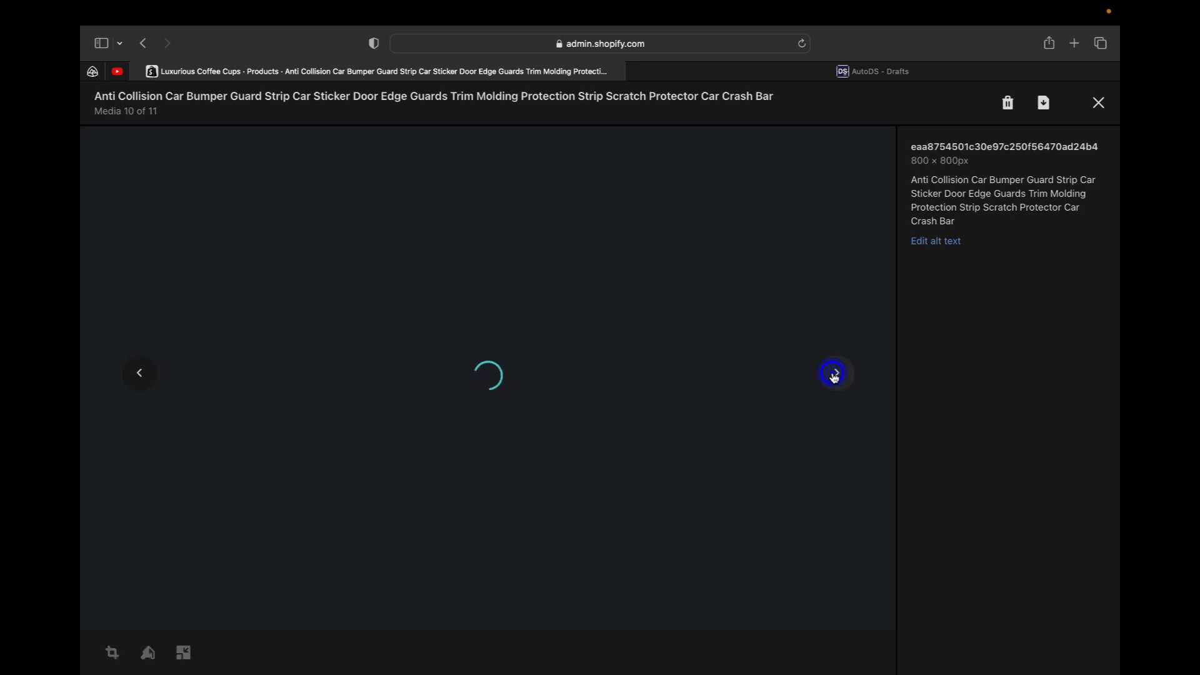
click(838, 386)
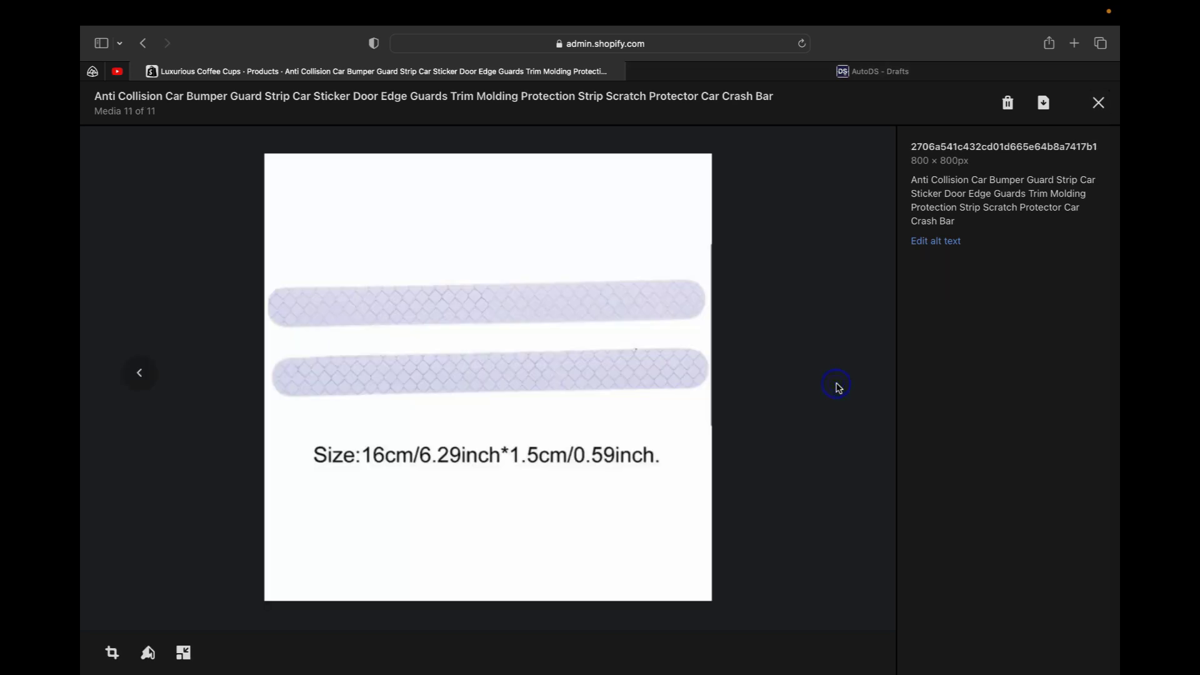
click(1098, 103)
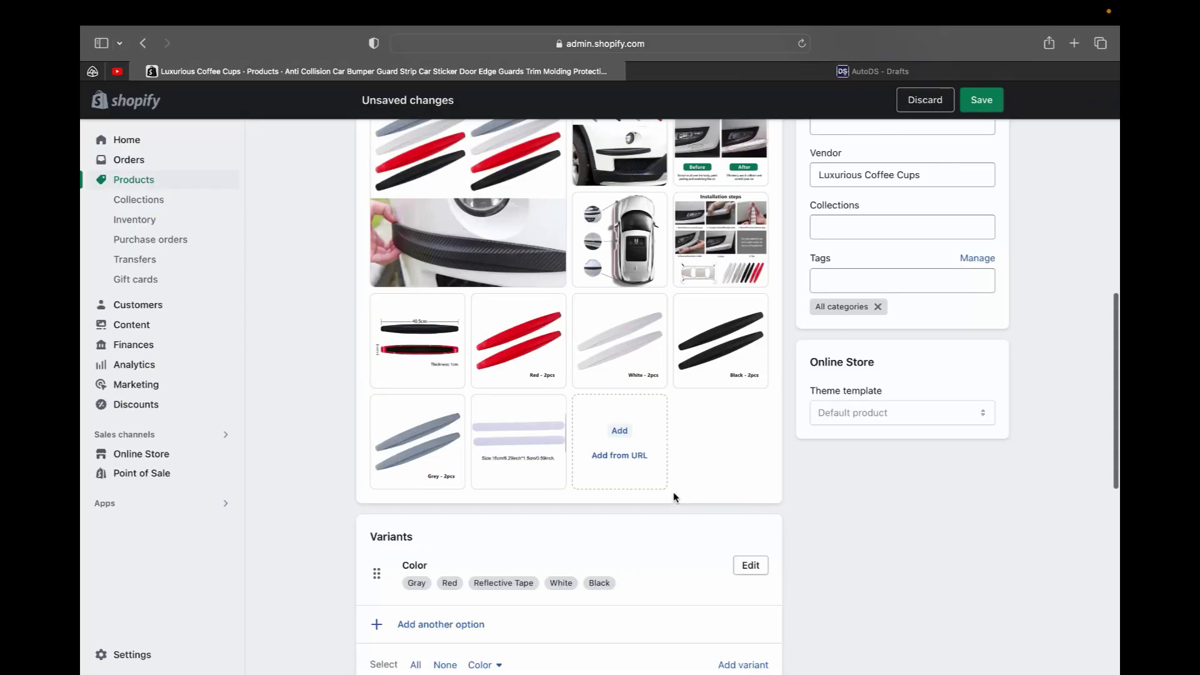
Step: Delete the black strip, grey strip and reflective tape images from the product's media
scroll(603, 476, up, 2)
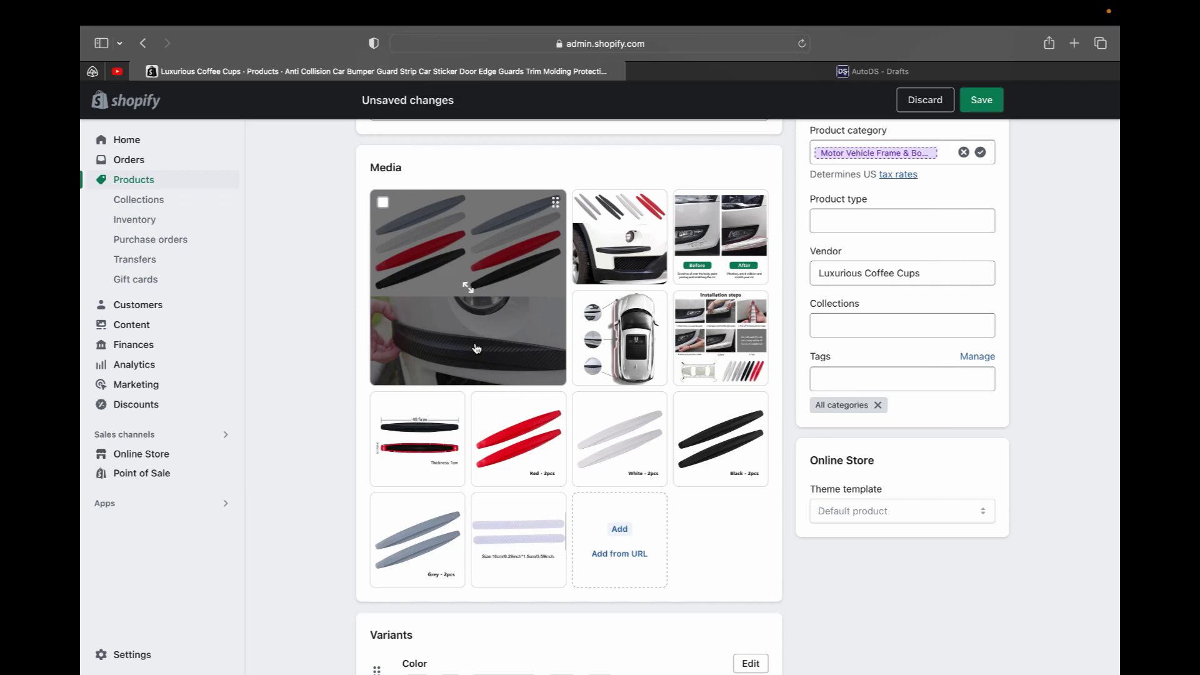
click(485, 507)
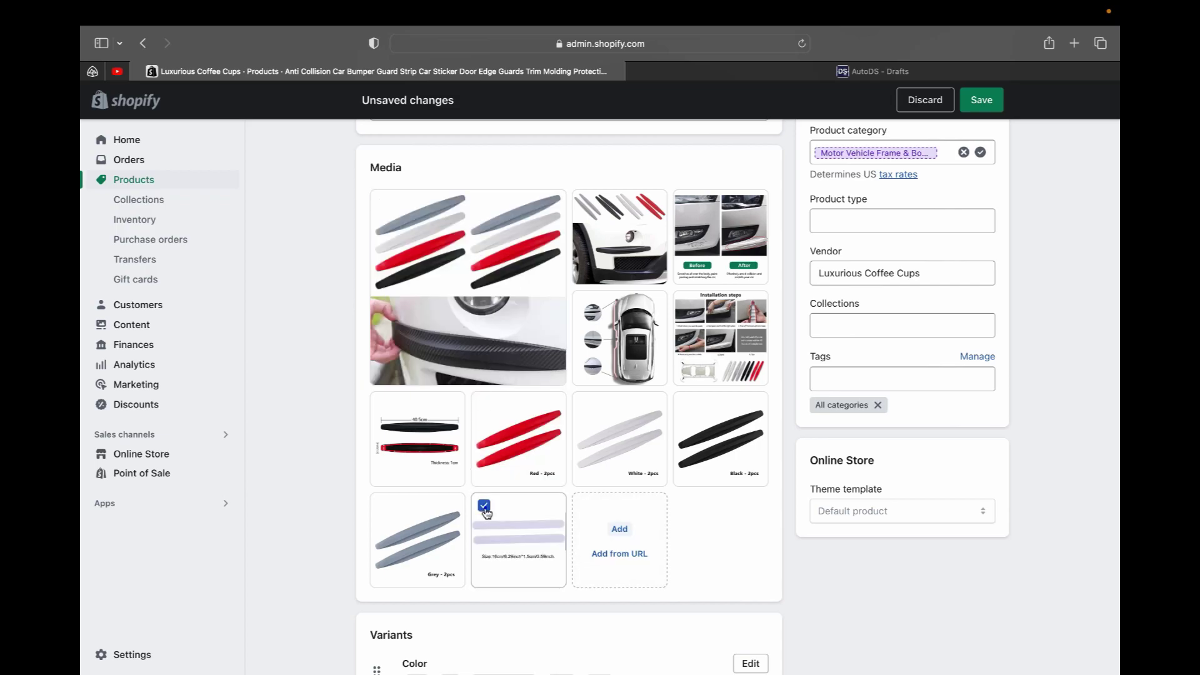
click(383, 505)
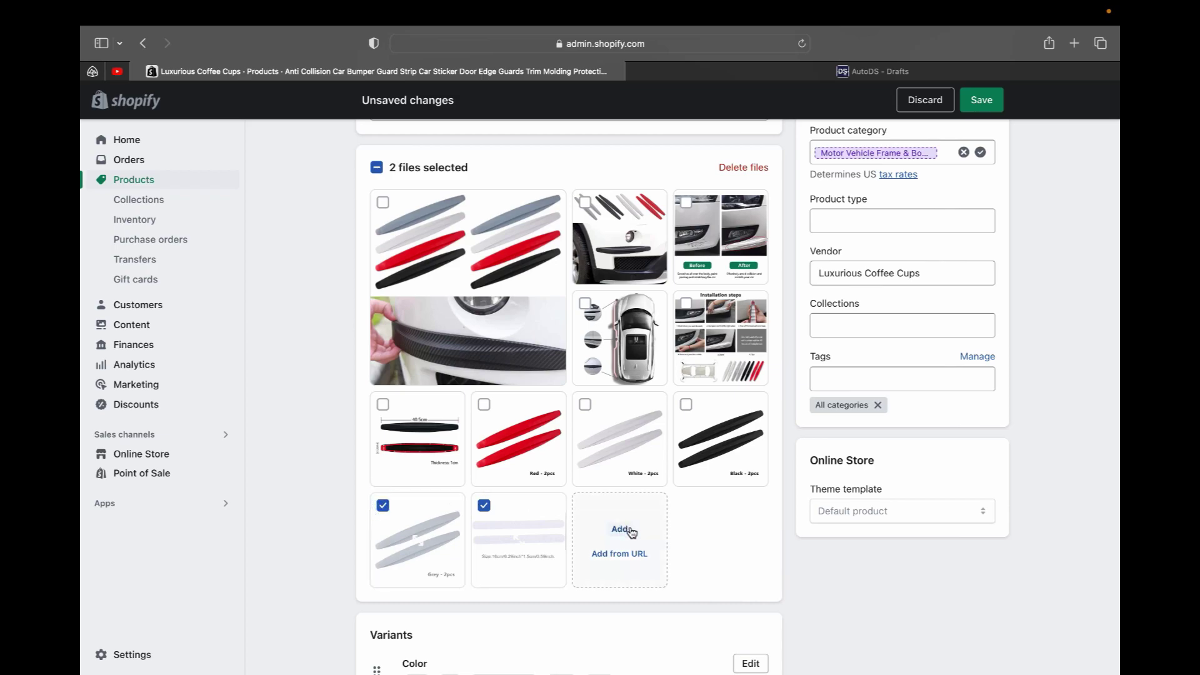
click(686, 405)
scroll(690, 407, up, 1)
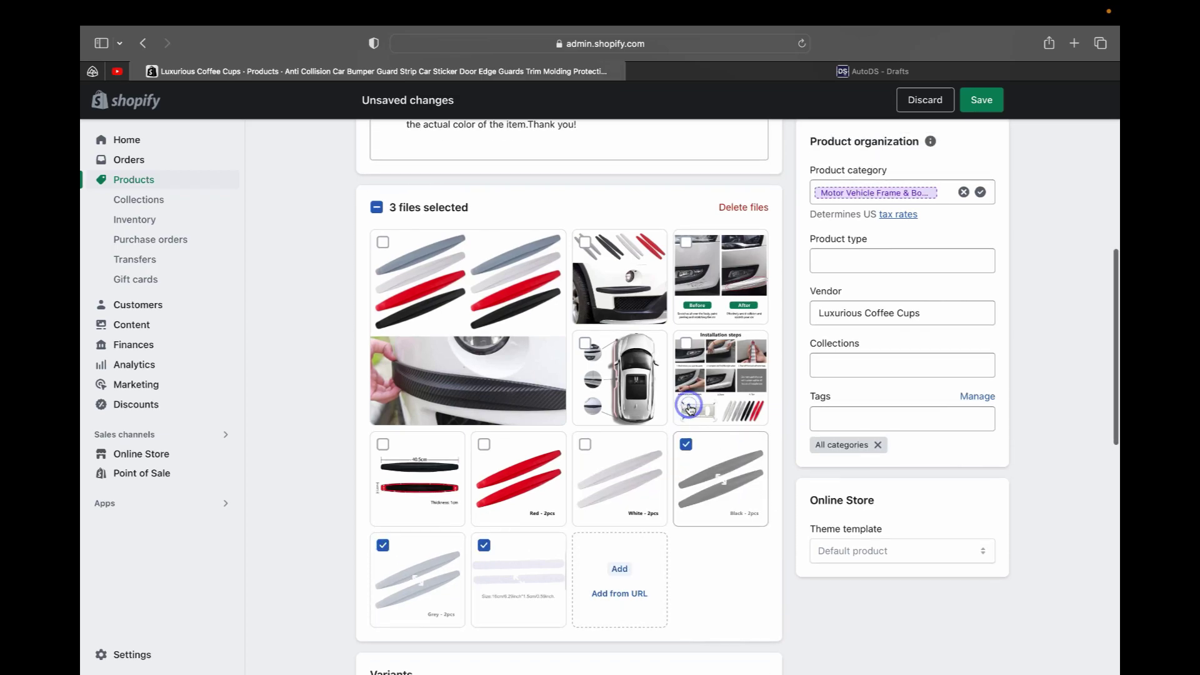
click(752, 220)
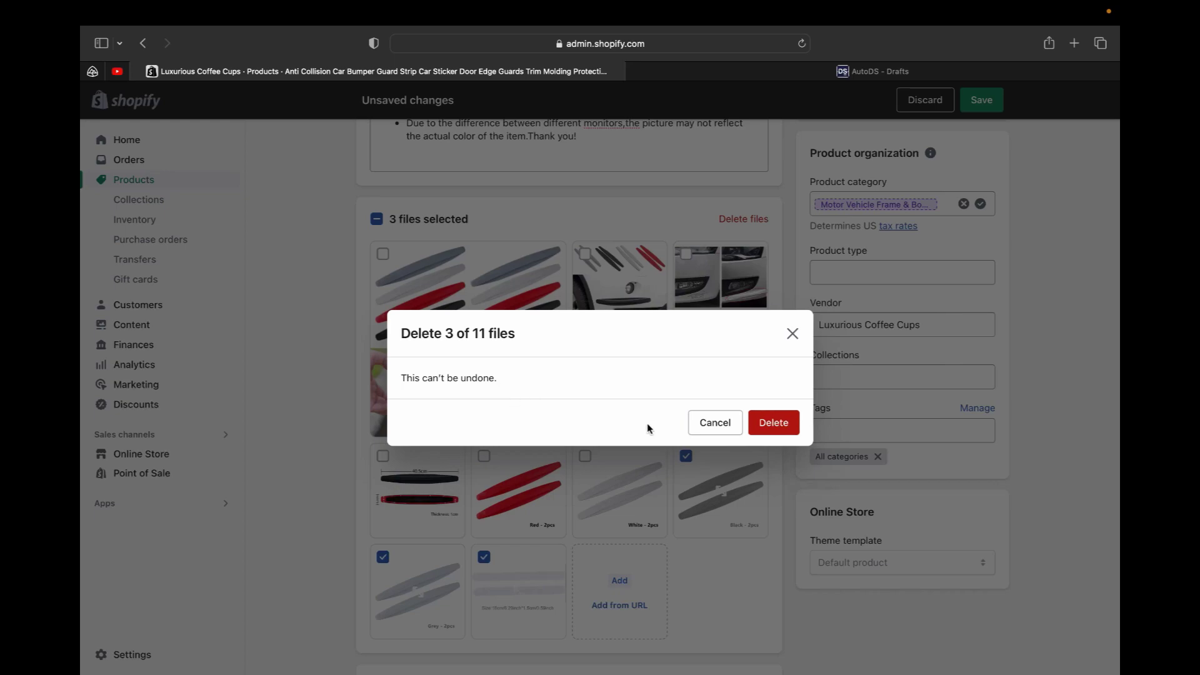
click(769, 427)
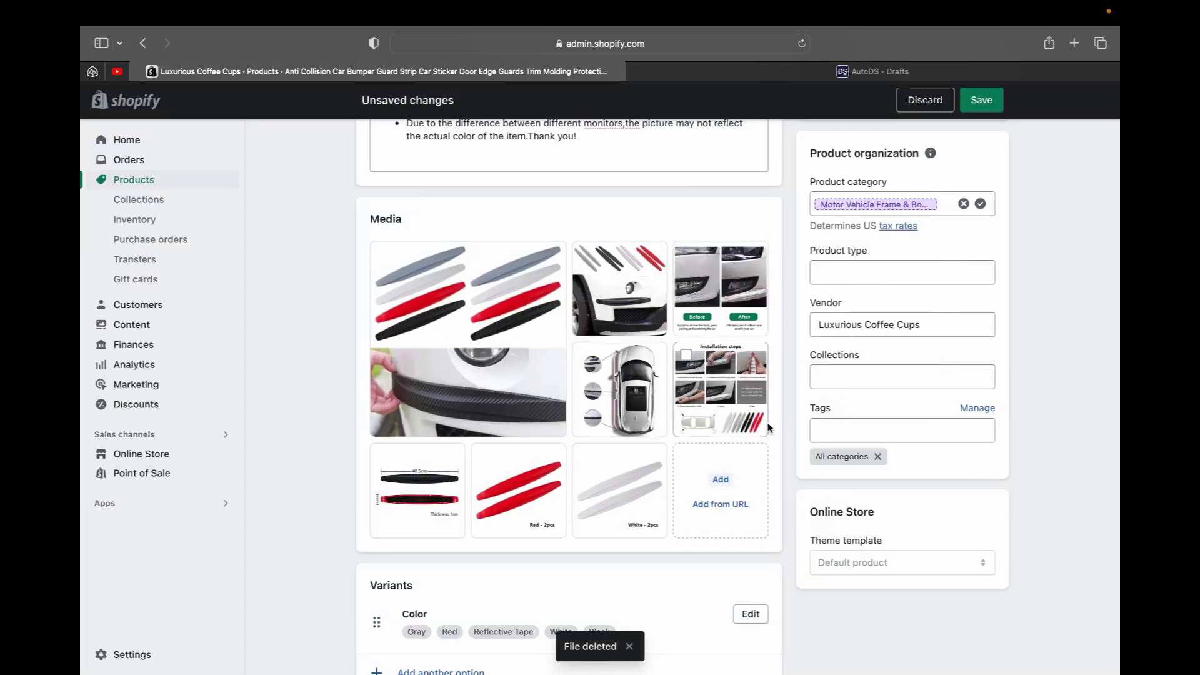
Step: Delete the Gray and Reflective Tape variants from the product's color variants
scroll(770, 428, down, 7)
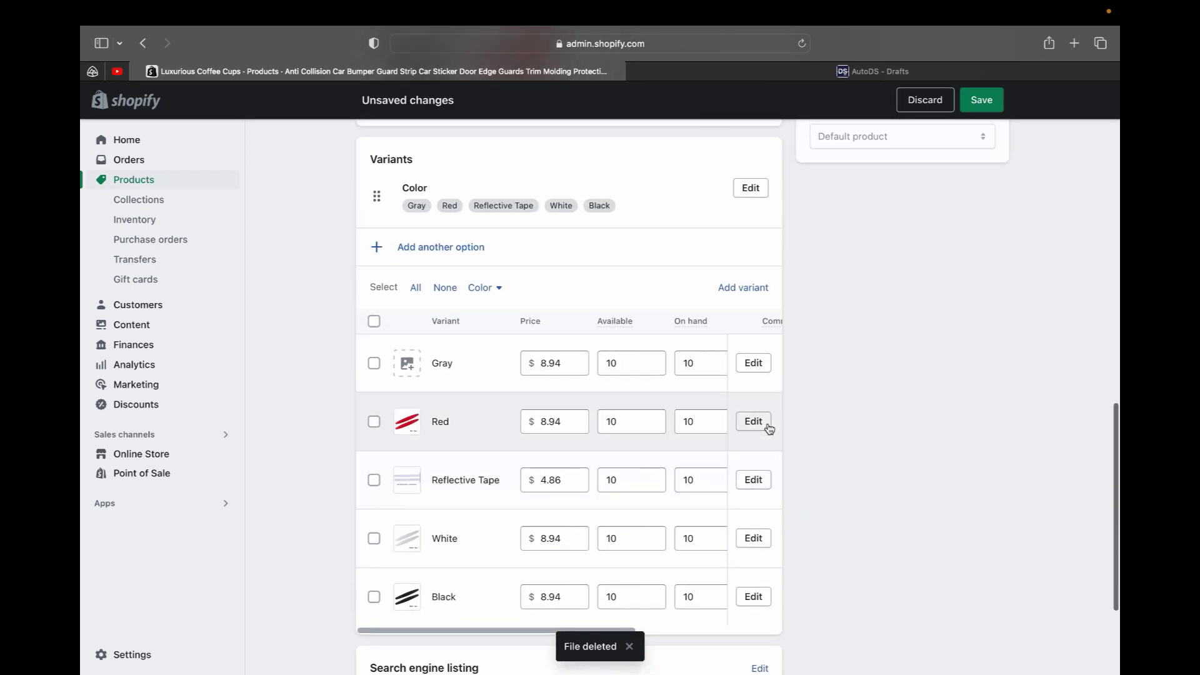
scroll(758, 423, down, 3)
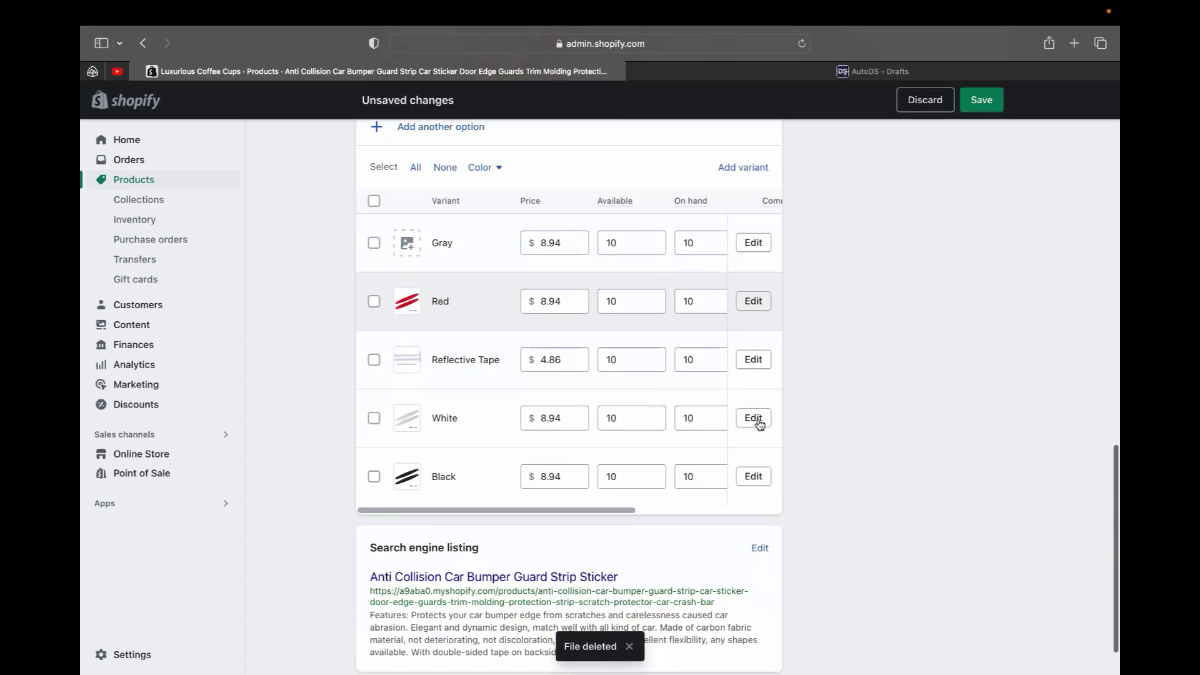
scroll(759, 420, up, 4)
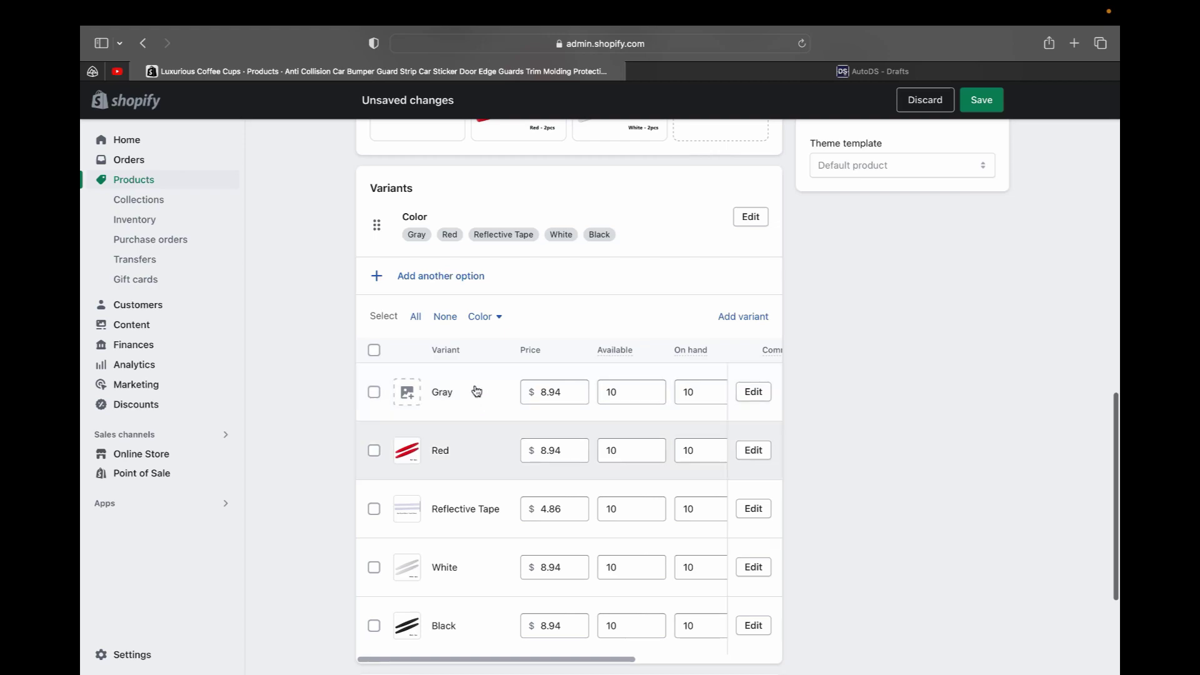
scroll(423, 494, down, 1)
scroll(425, 495, right, 1)
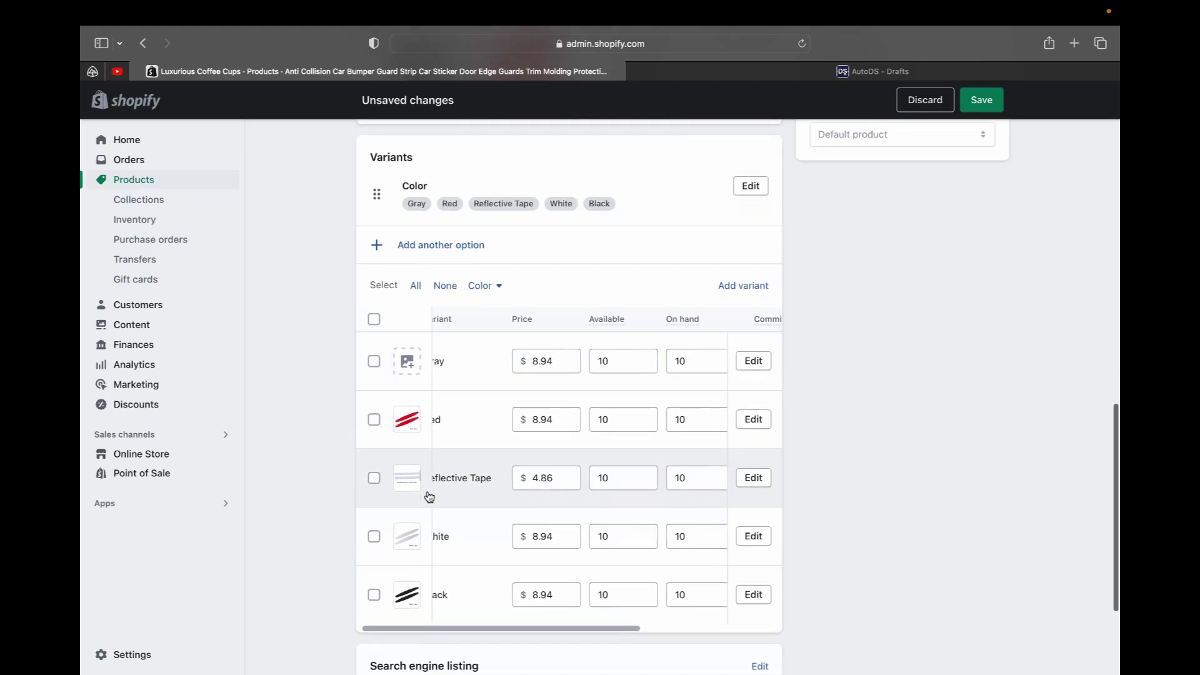
scroll(429, 497, left, 1)
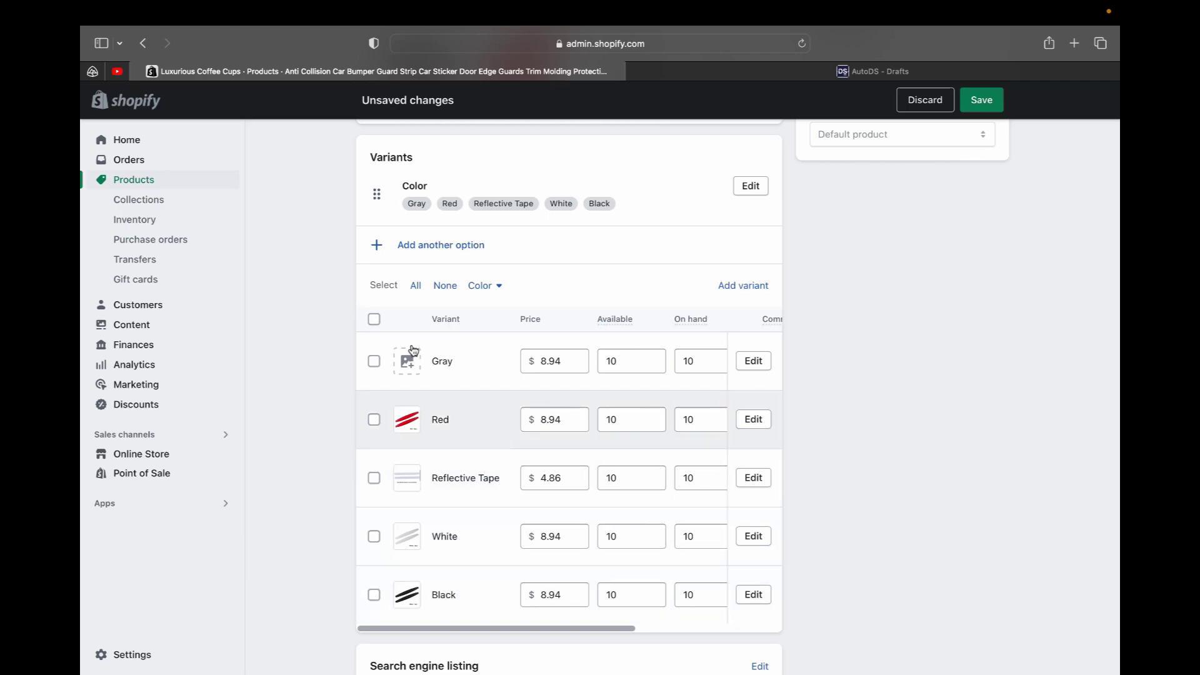
click(374, 363)
click(374, 478)
scroll(375, 478, down, 1)
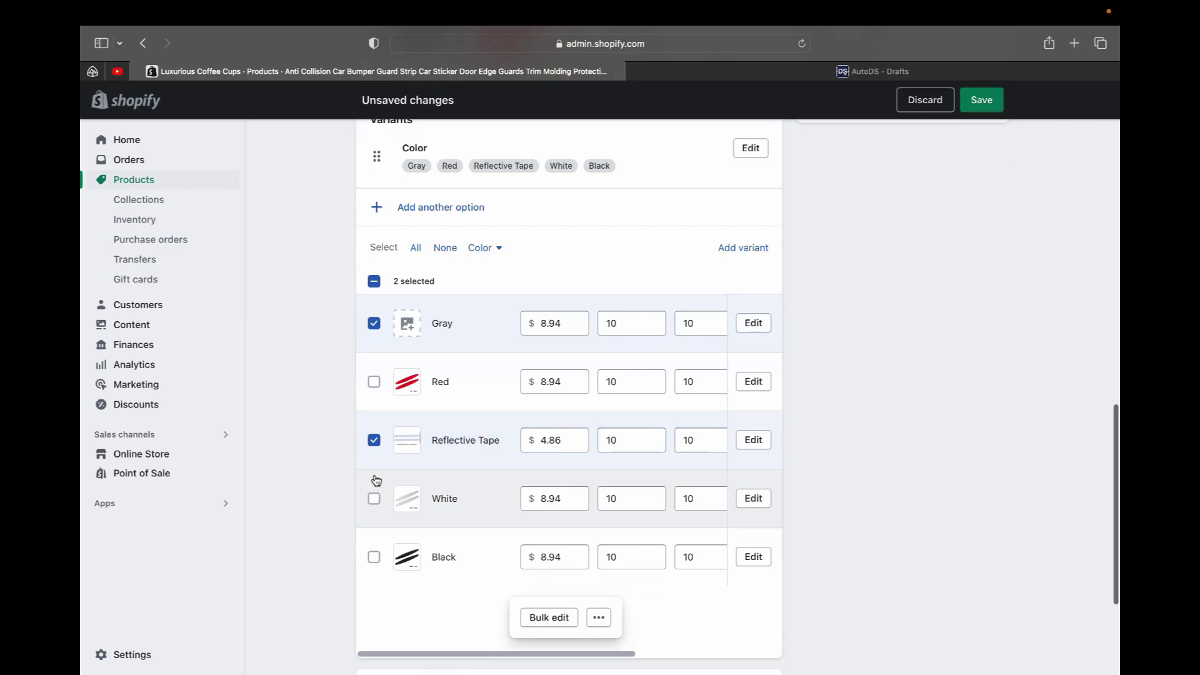
click(597, 619)
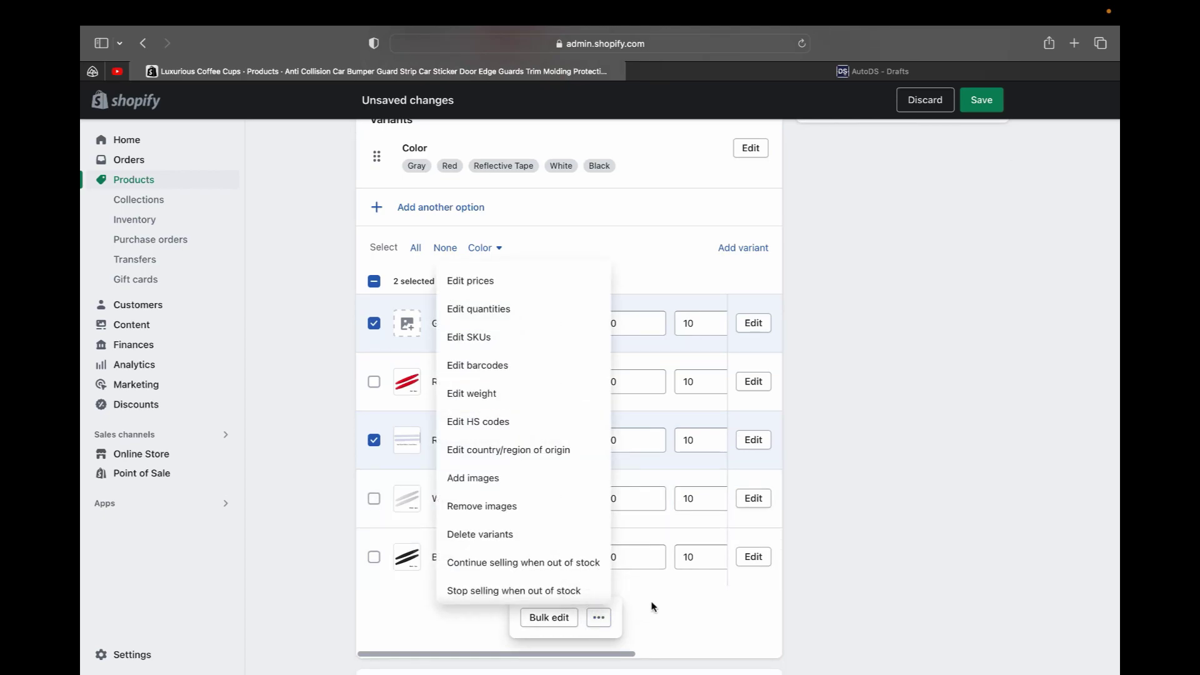
click(478, 535)
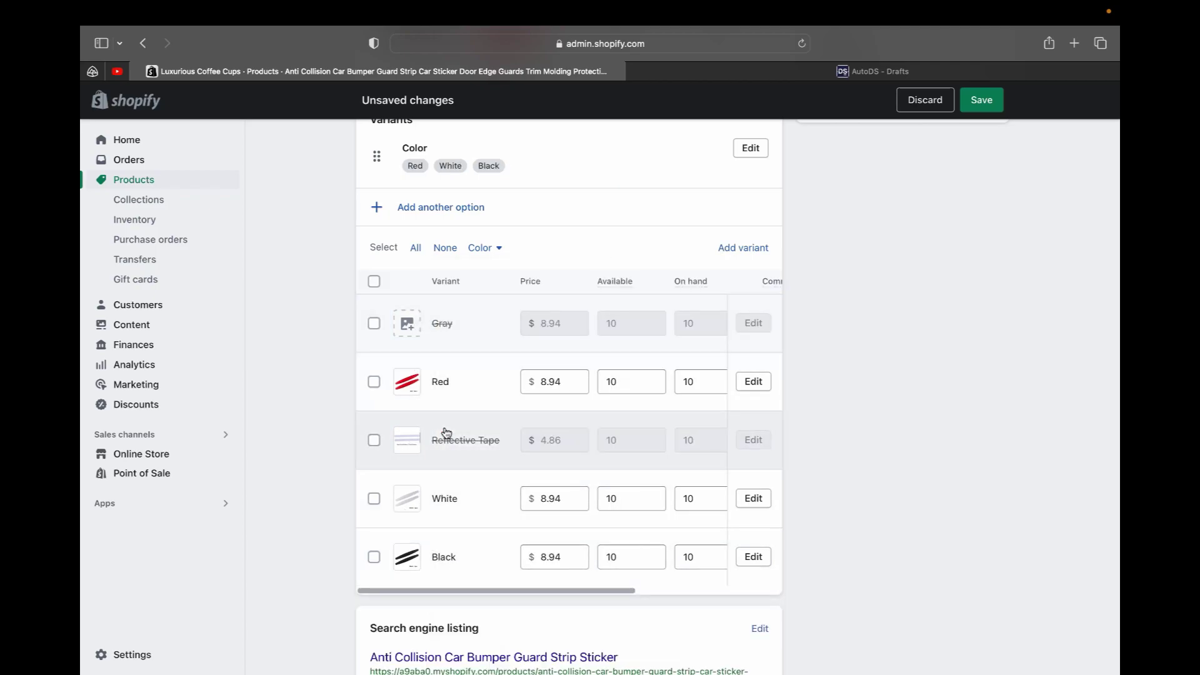
Step: Review the product's status options, publishing channels, markets and product organization fields, leaving the status on Active
scroll(444, 429, down, 3)
scroll(446, 433, up, 20)
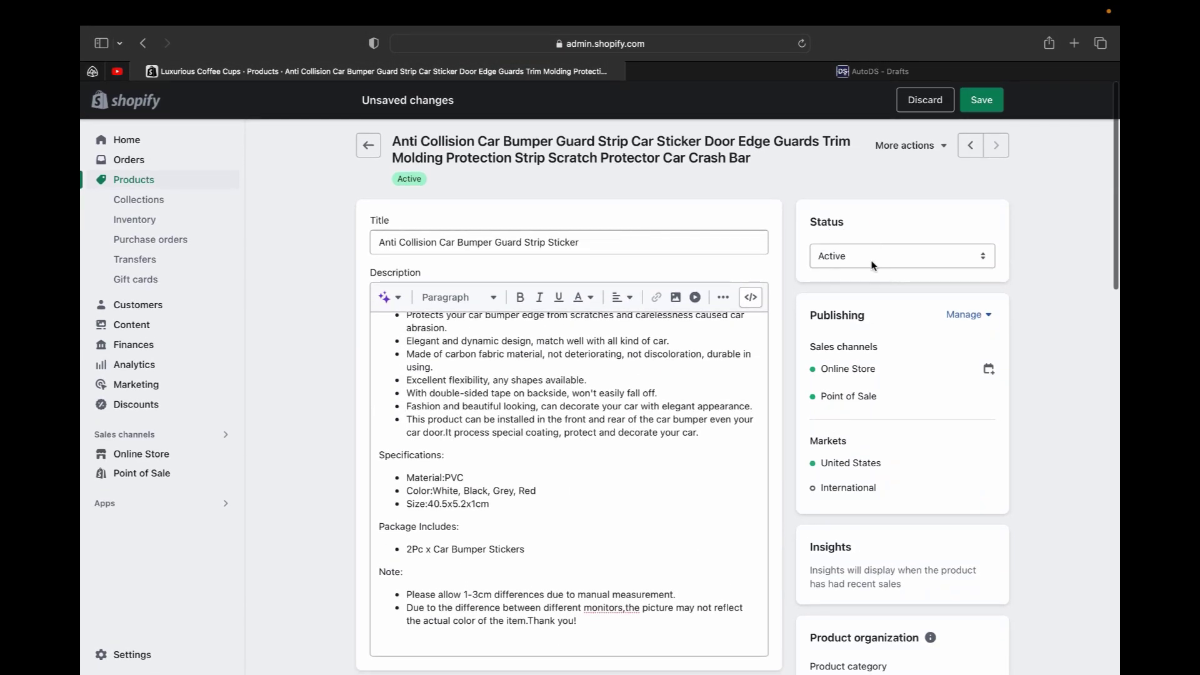
click(983, 258)
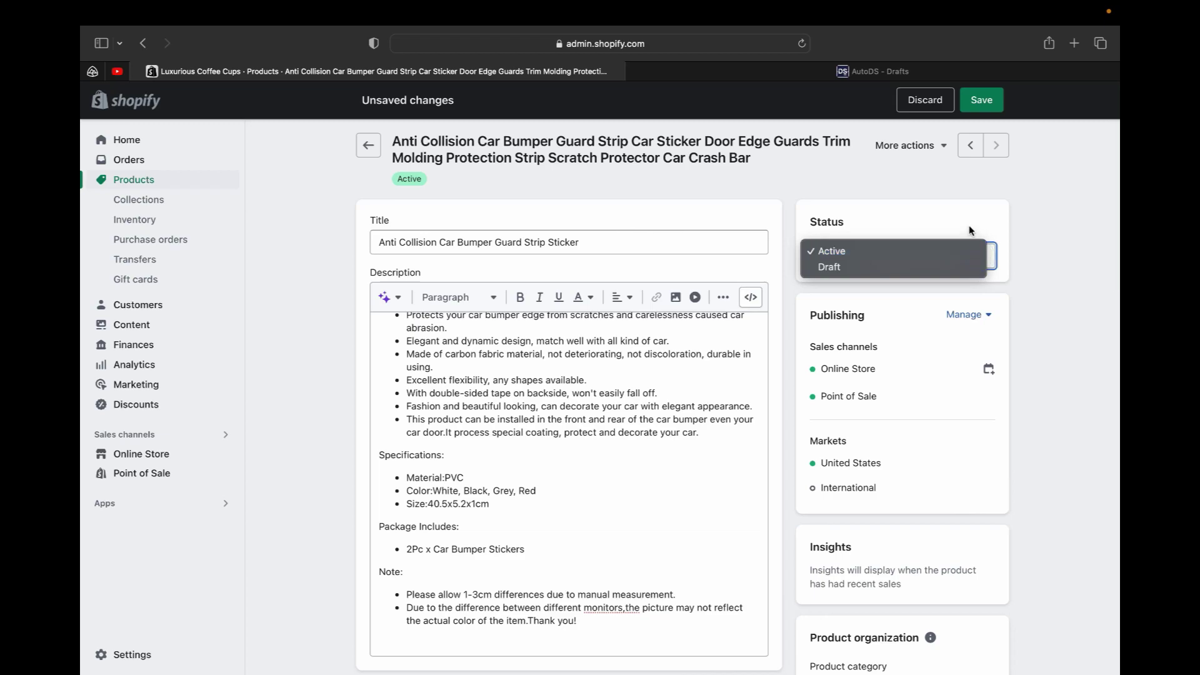
click(896, 209)
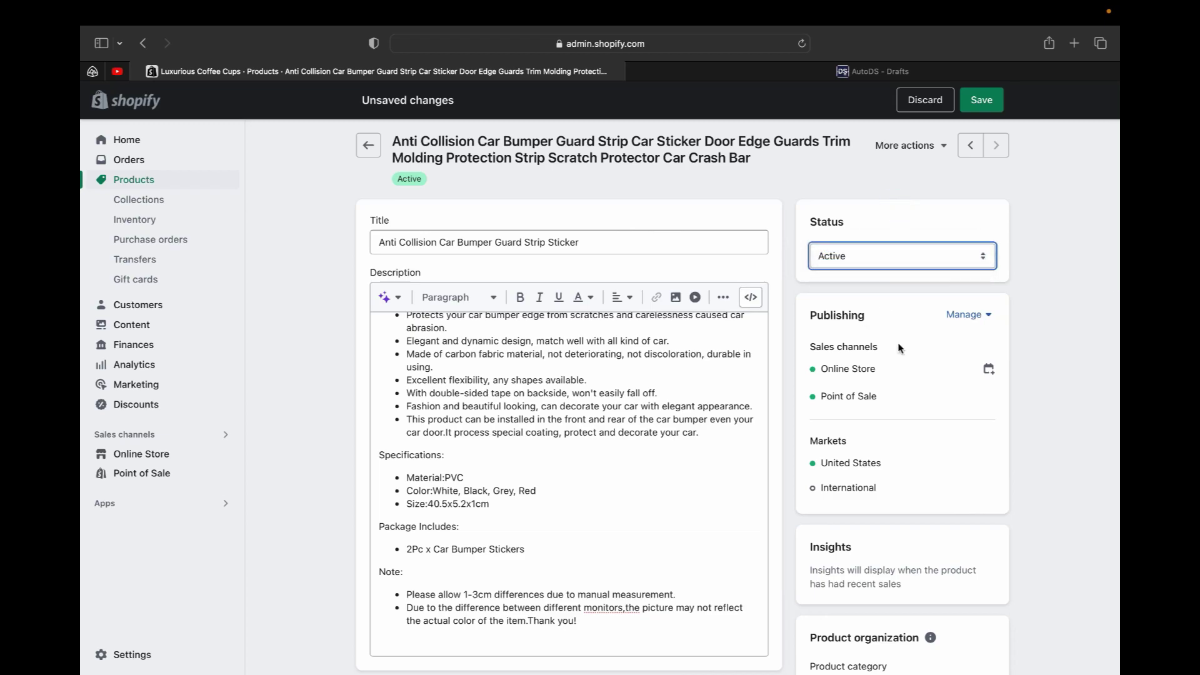
scroll(911, 476, down, 3)
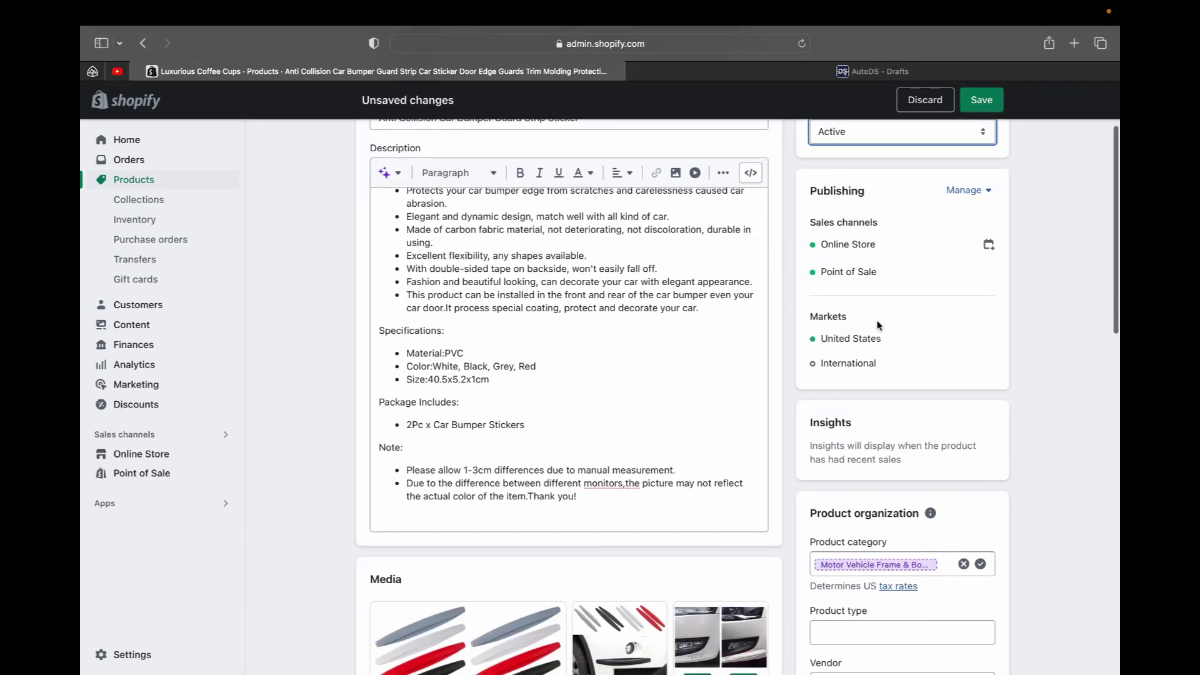
scroll(857, 353, down, 5)
click(838, 280)
click(951, 344)
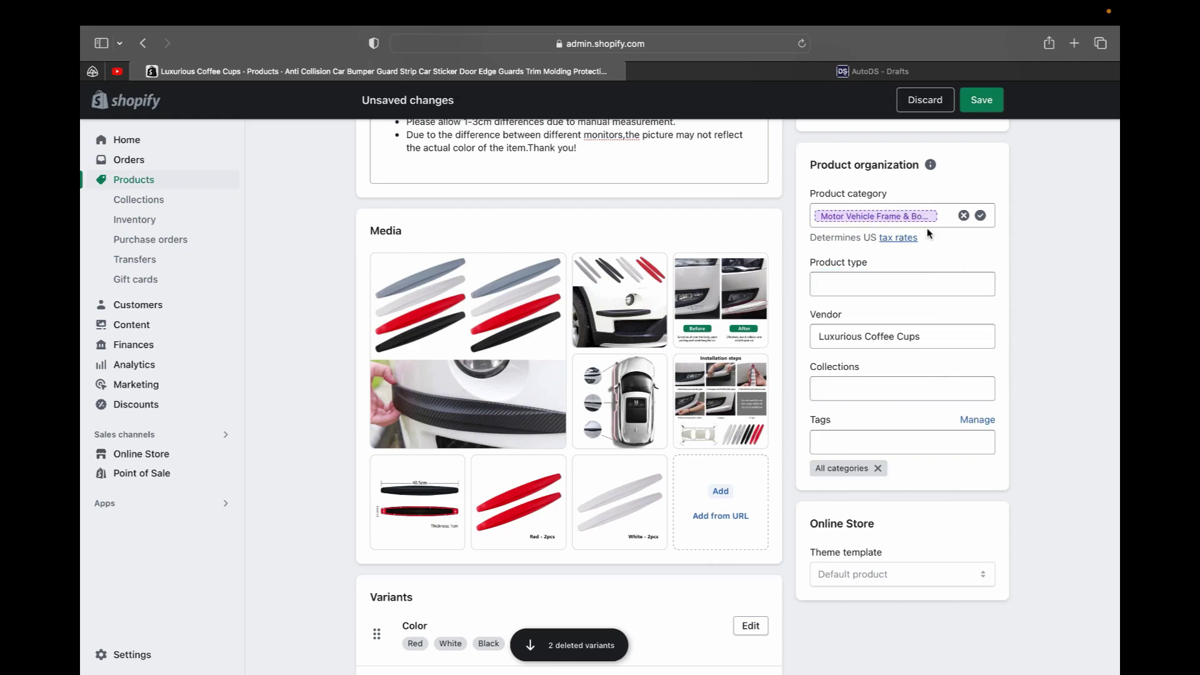
scroll(928, 232, down, 4)
scroll(928, 236, up, 1)
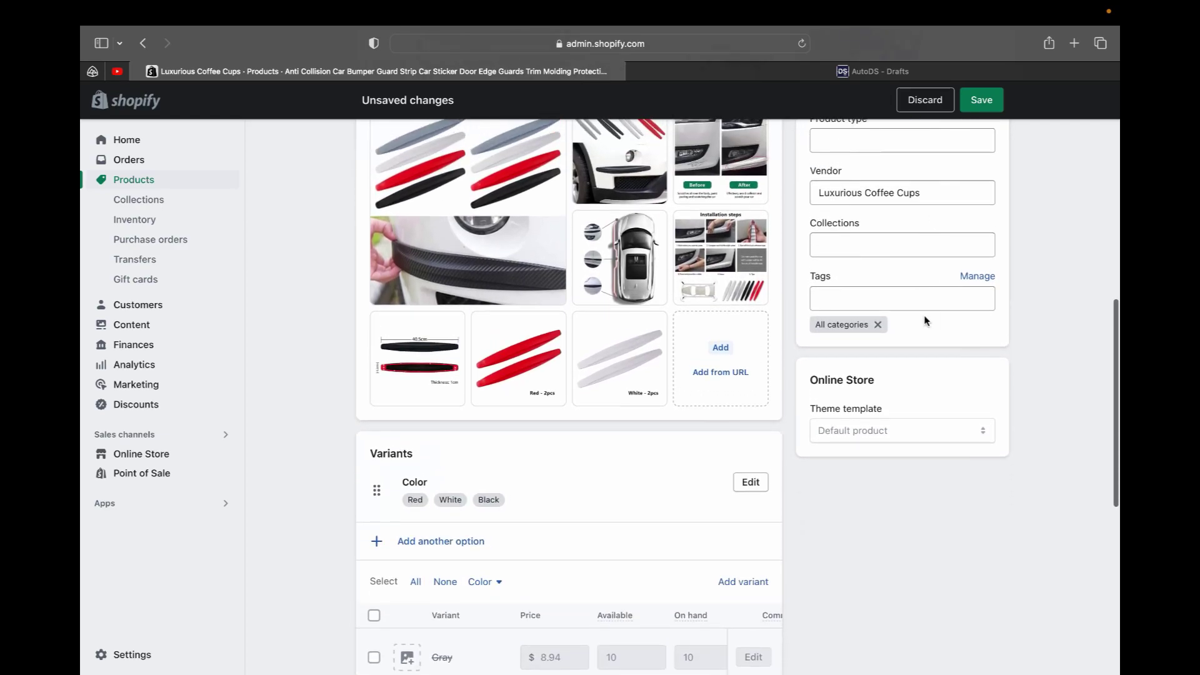
scroll(835, 223, up, 10)
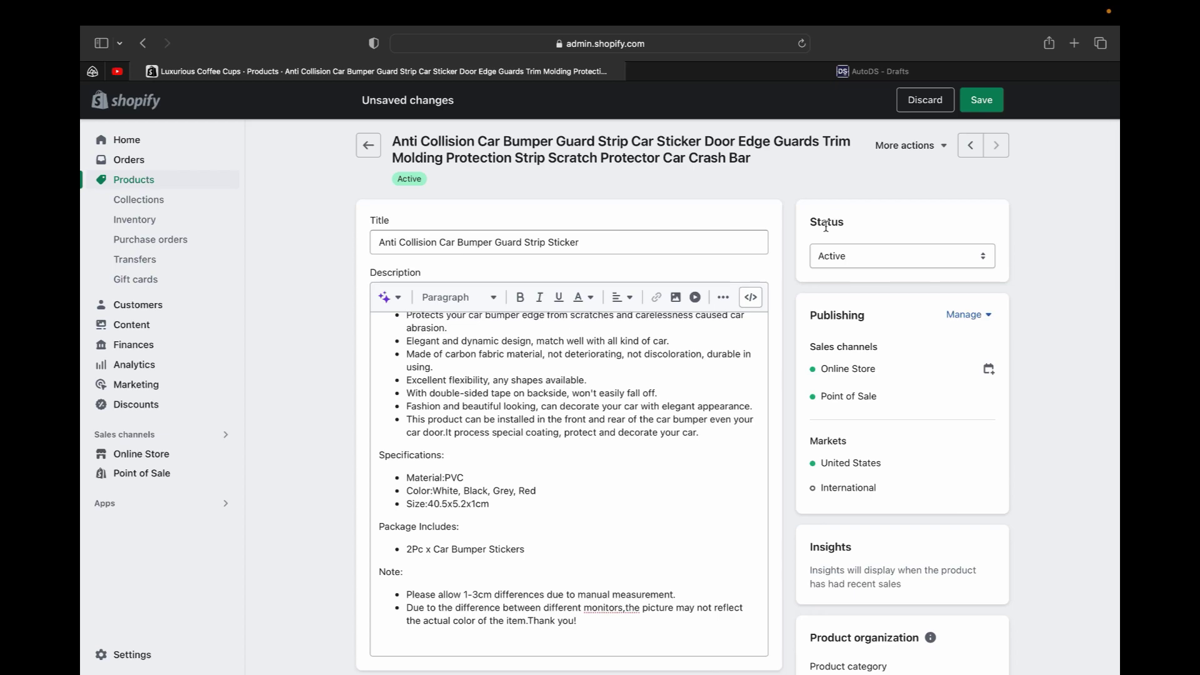
Step: Try to save the product changes and recheck the description from its closing line up to the features
click(970, 111)
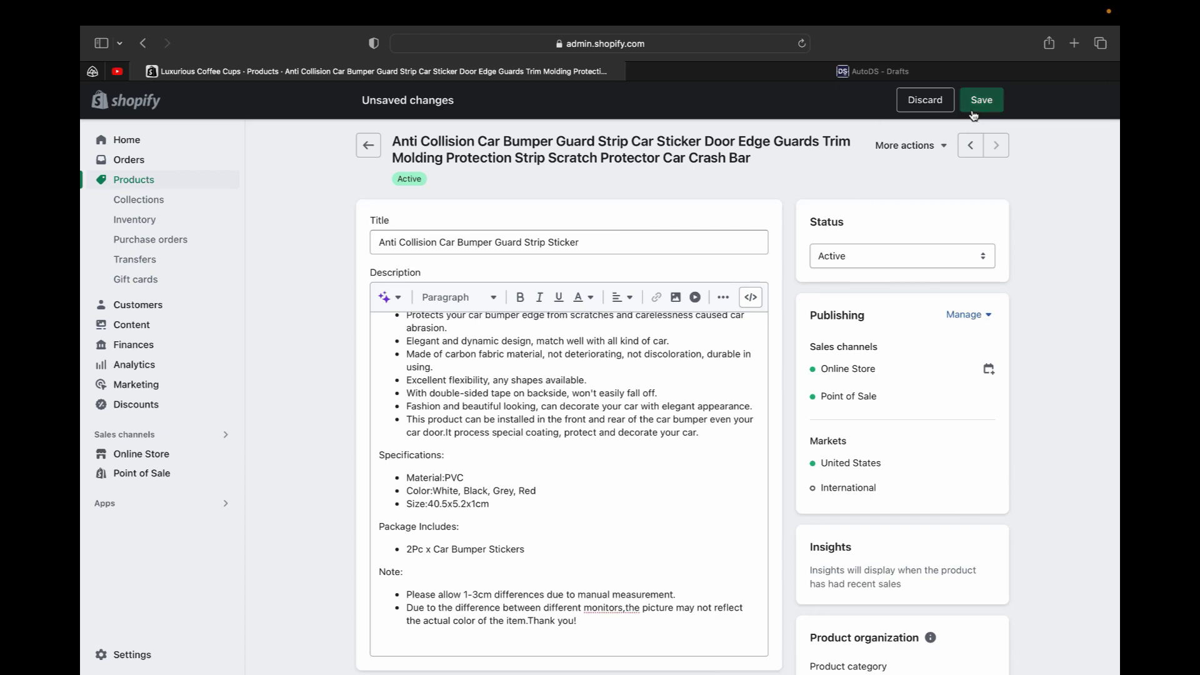
scroll(767, 431, down, 4)
scroll(767, 431, up, 1)
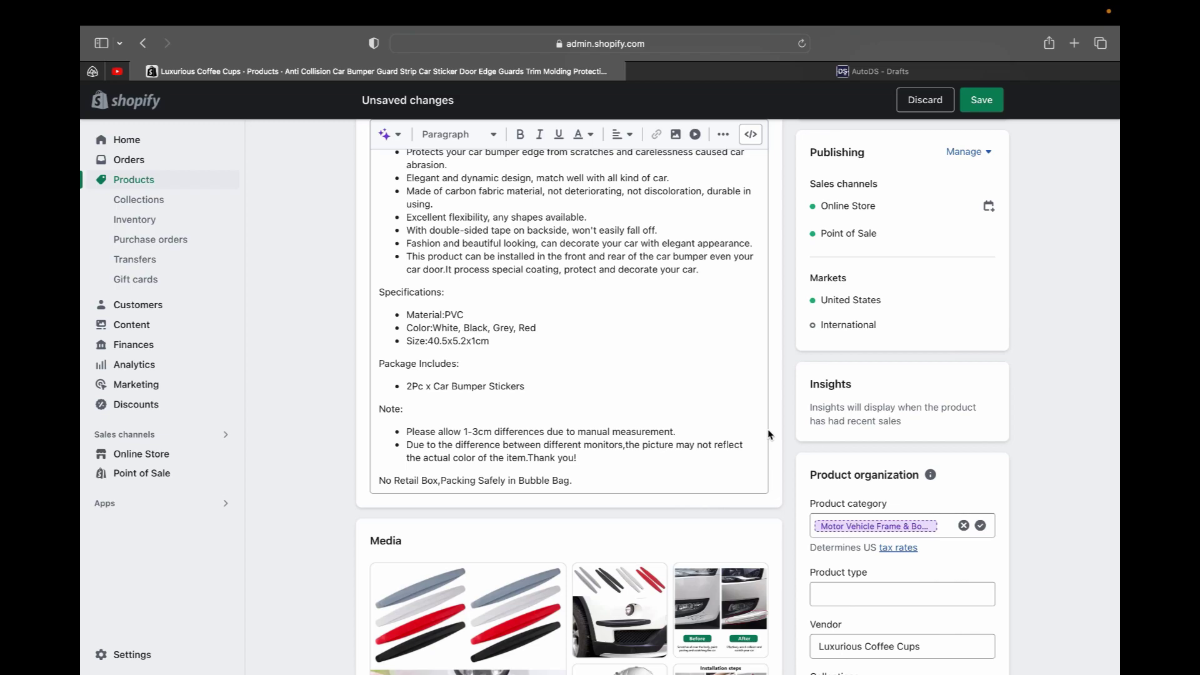
scroll(735, 438, up, 2)
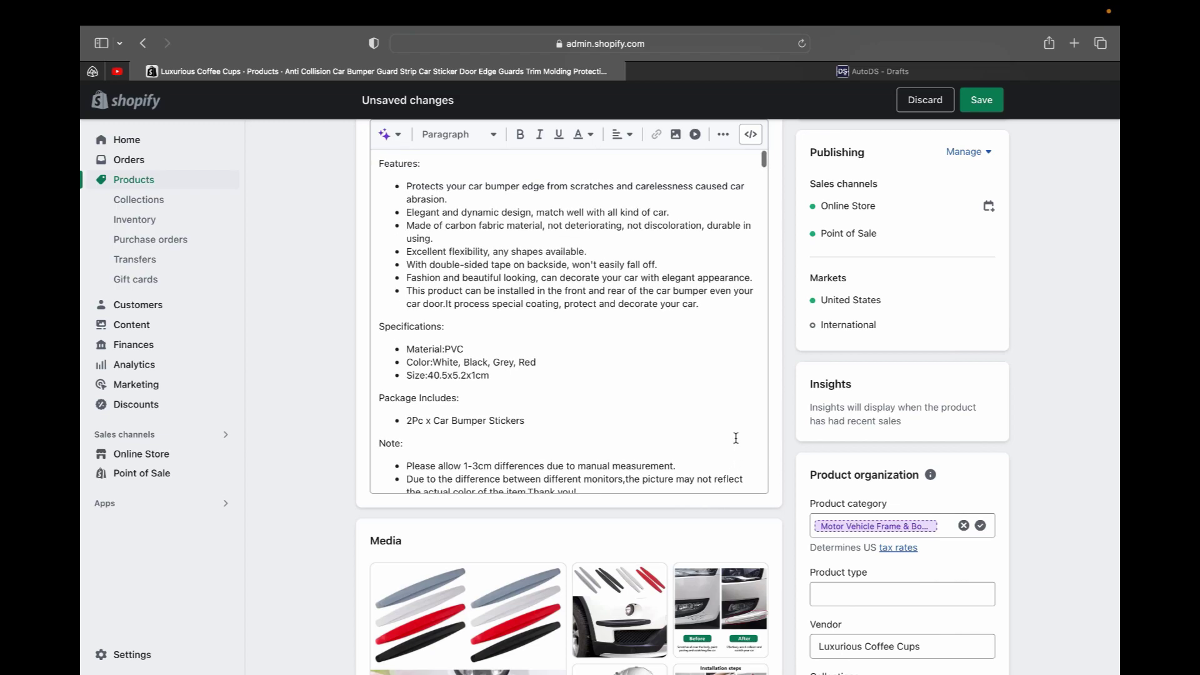
scroll(735, 438, up, 1)
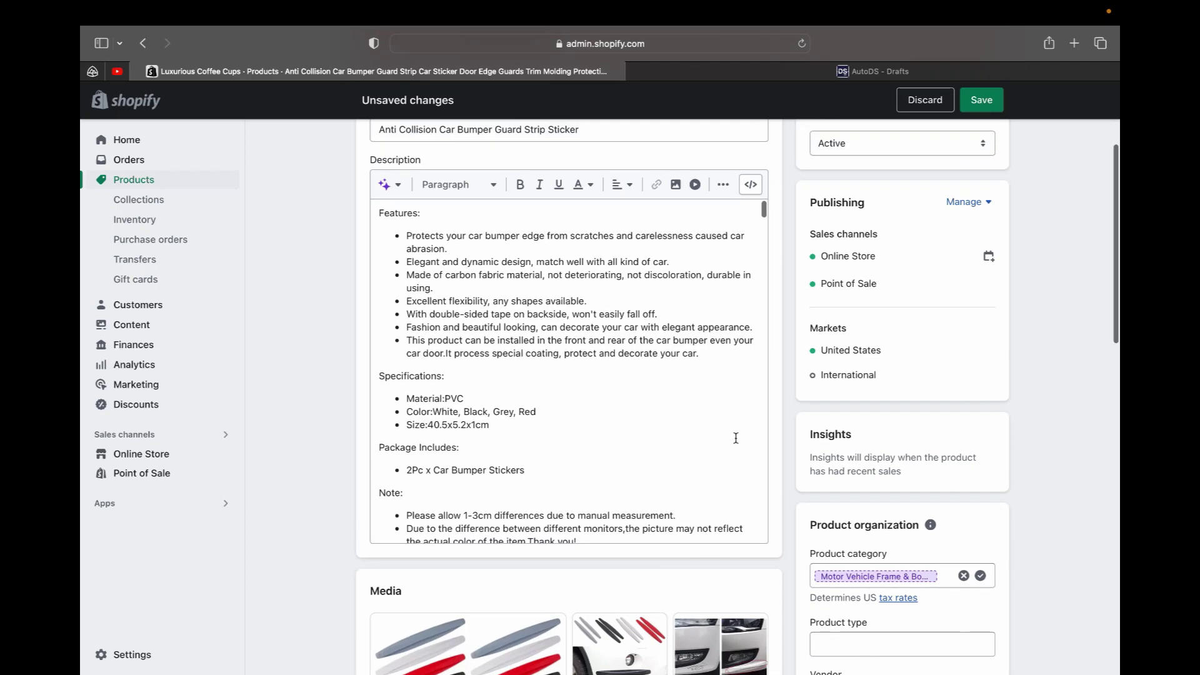